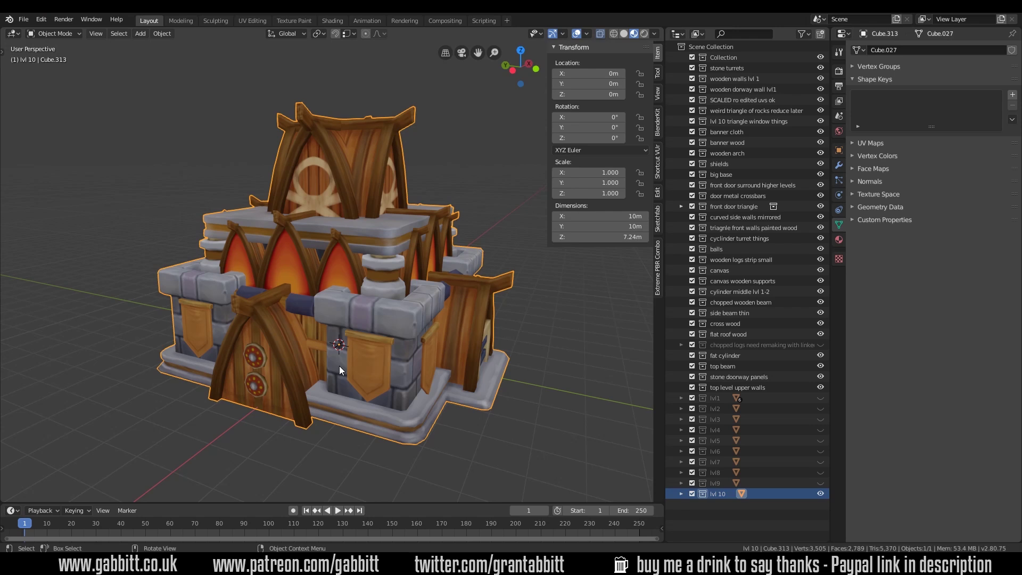
Orbit around the hall and turn on Face Orientation in the viewport overlays.
middle_drag(340, 365, 471, 426)
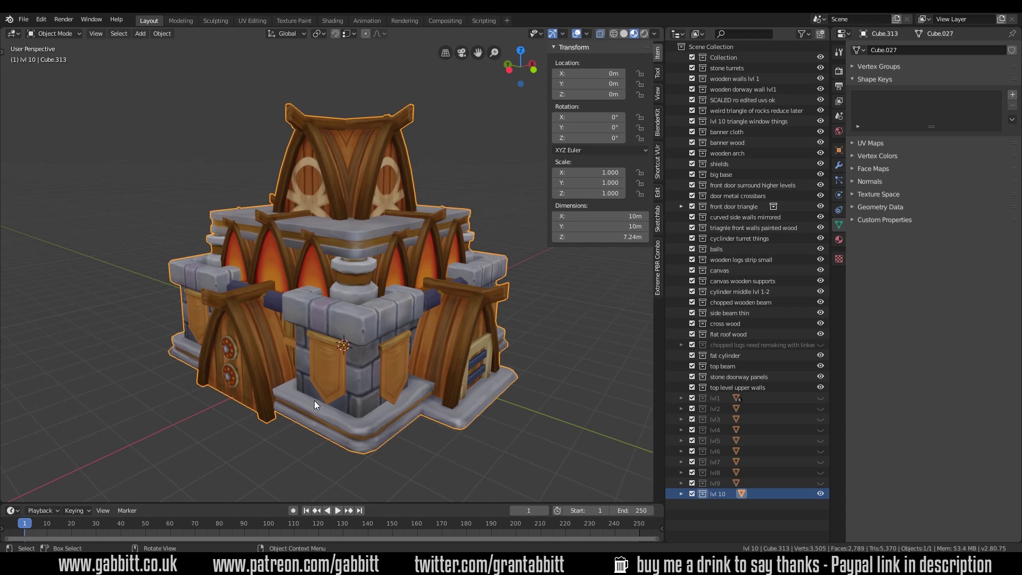
middle_drag(315, 400, 185, 392)
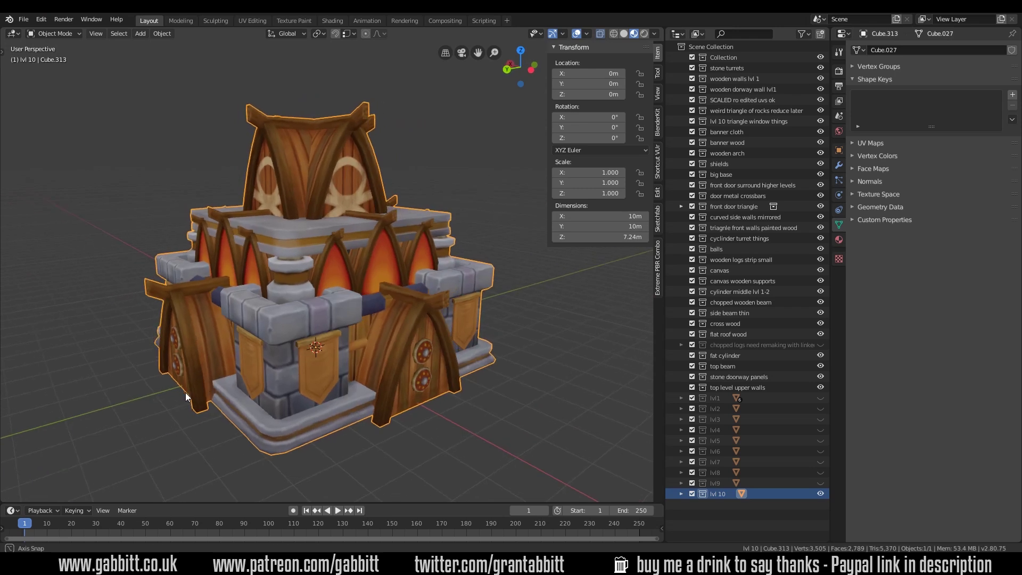
middle_drag(438, 382, 296, 386)
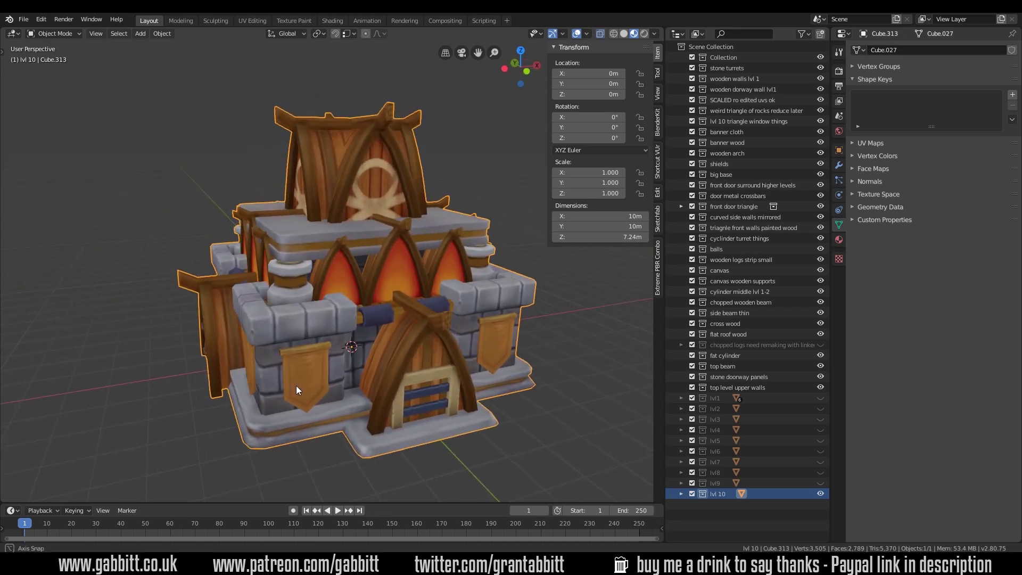
click(588, 37)
click(521, 237)
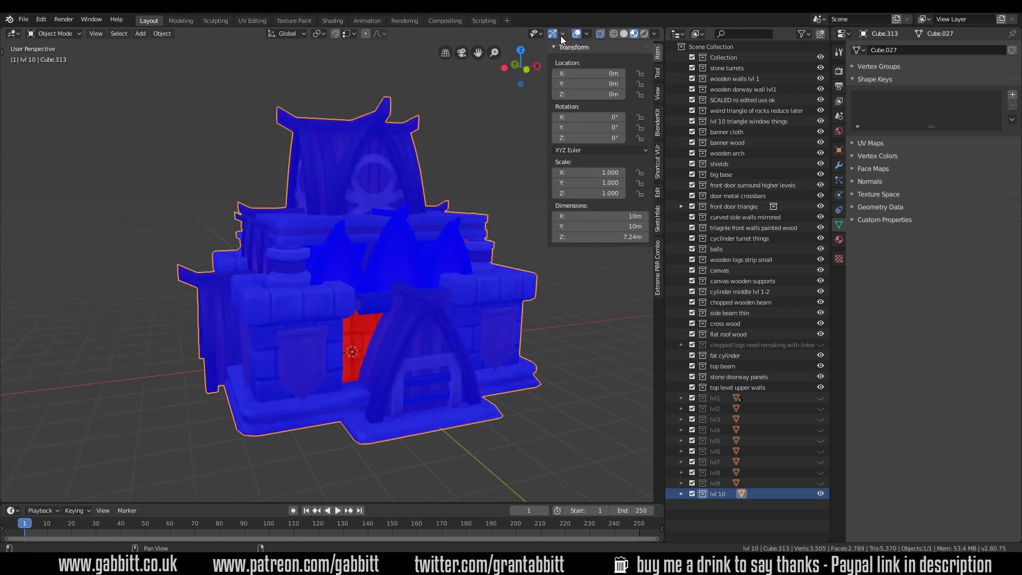
click(585, 33)
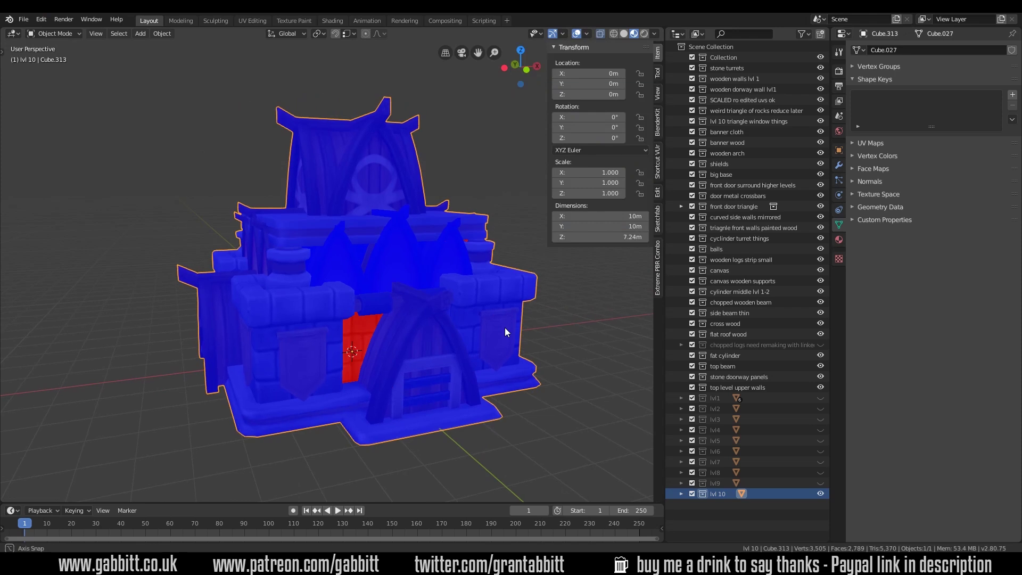
Orbit to a frontal view to inspect the red back-facing door panel.
middle_drag(505, 327, 434, 282)
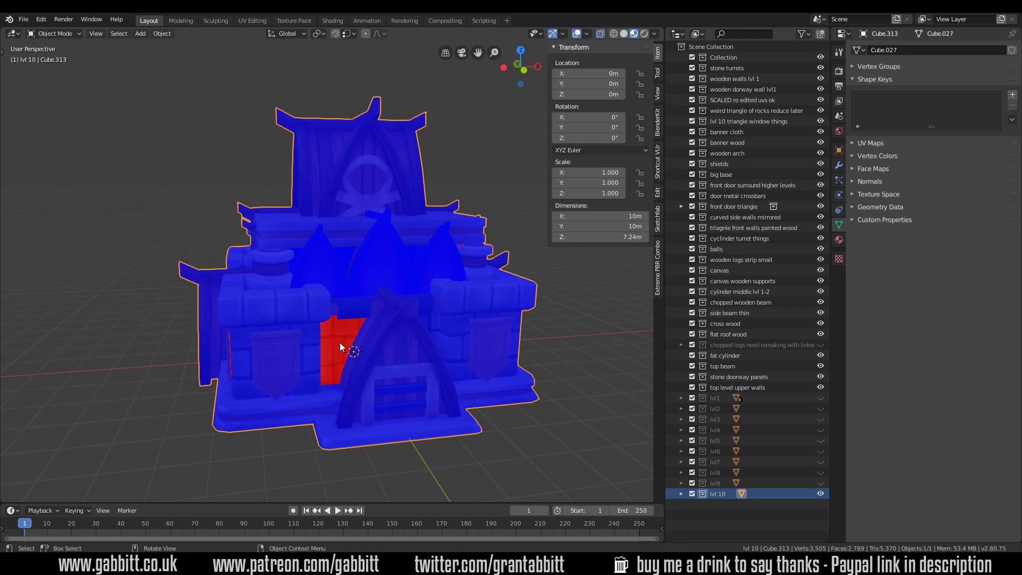
middle_drag(277, 377, 254, 345)
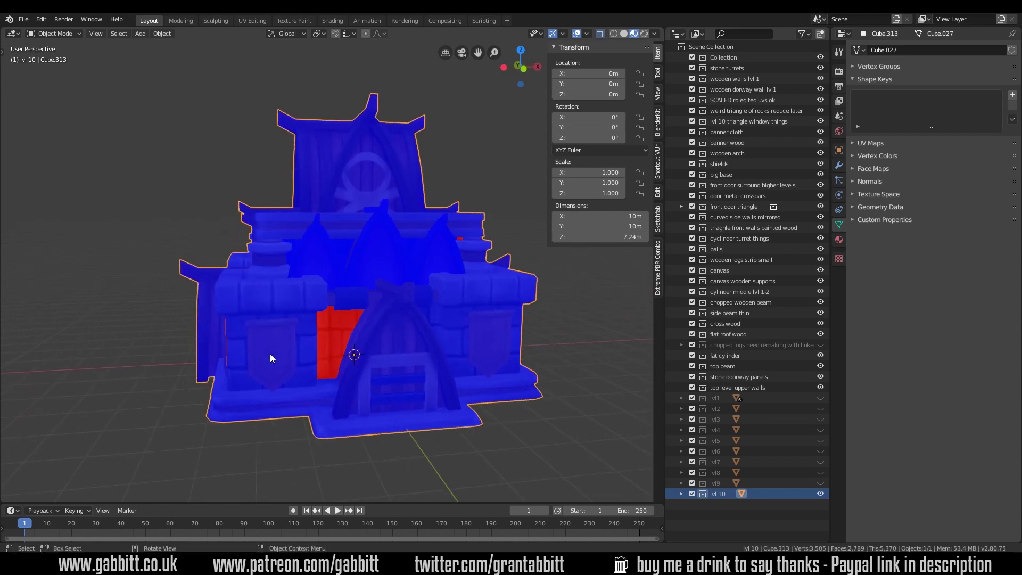
middle_drag(342, 365, 347, 343)
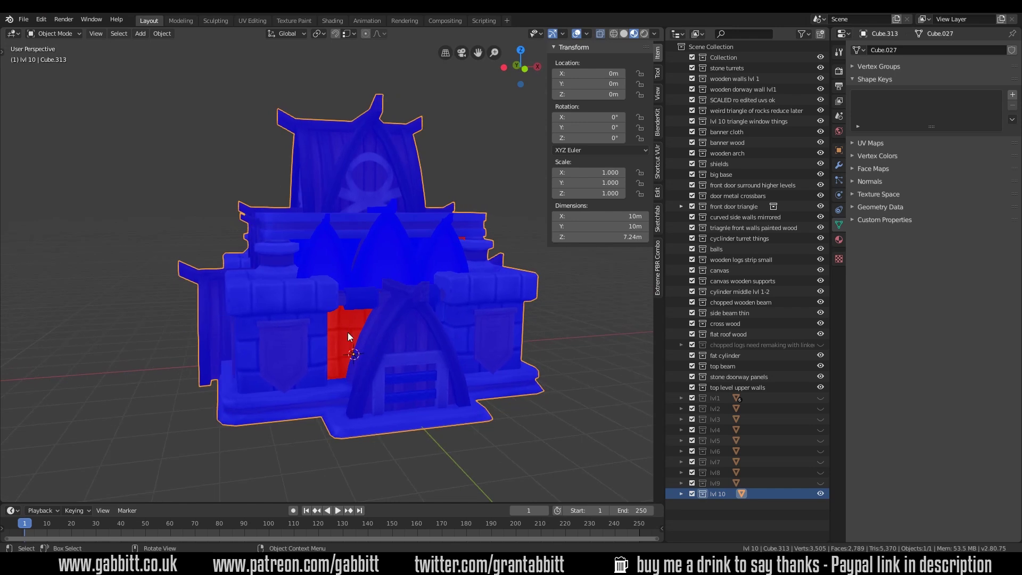
In Edit Mode, recalculate the red door face's normal with Shift+N, then return to Object Mode.
key(Tab)
scroll(357, 385, up, 3)
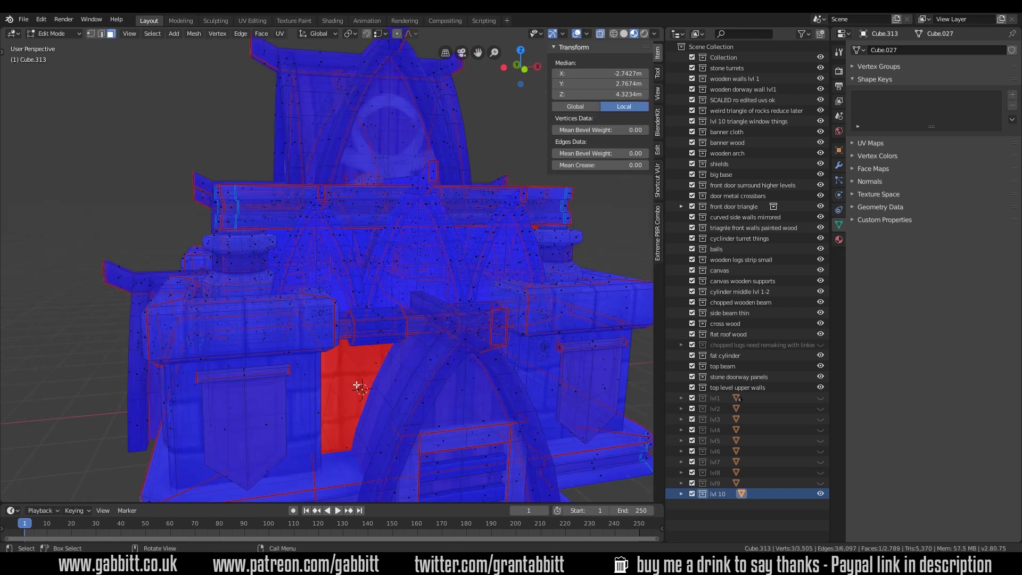
click(352, 386)
middle_drag(352, 386, 370, 362)
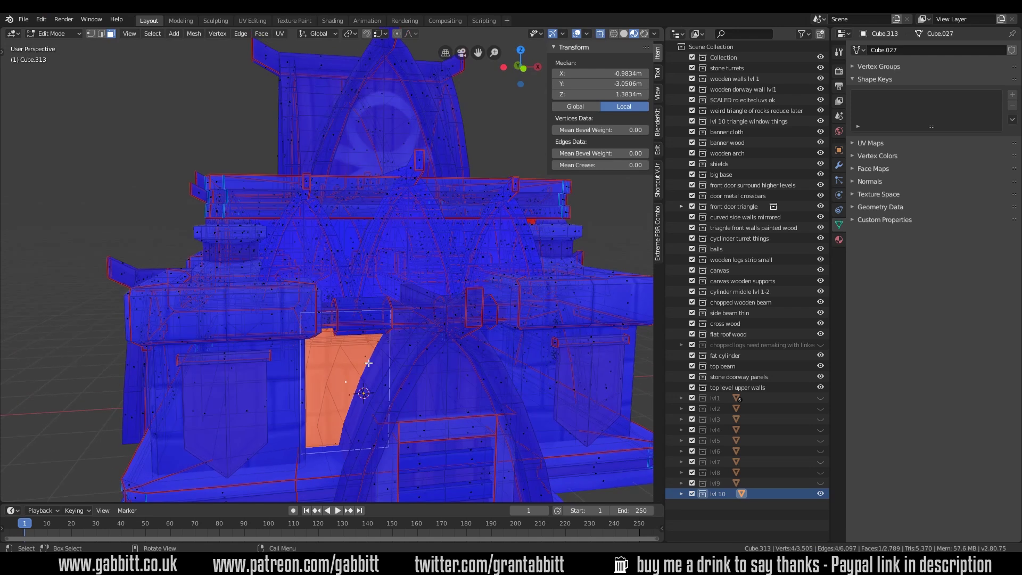
key(shift+n)
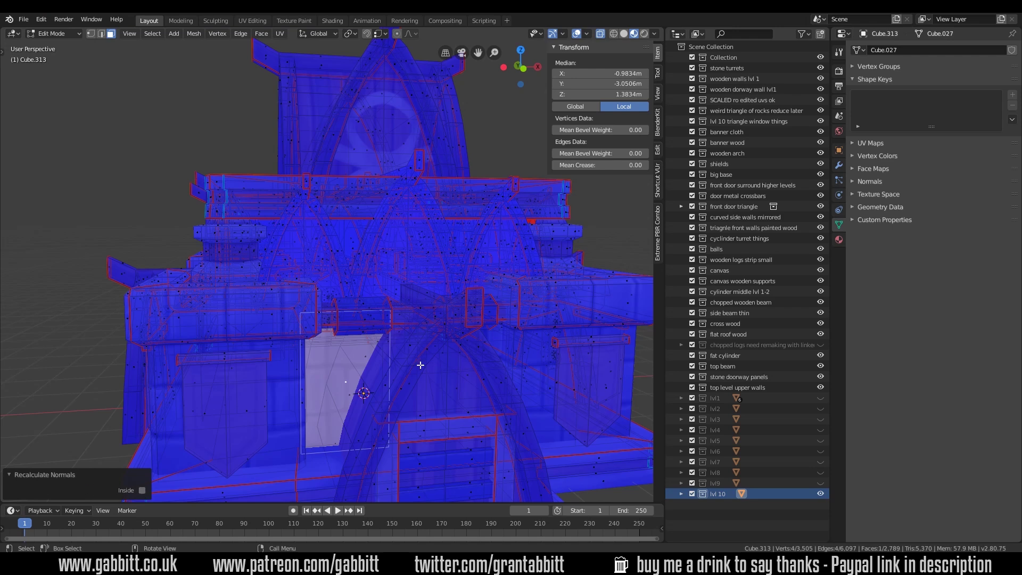
key(Tab)
scroll(420, 365, down, 5)
middle_drag(392, 363, 370, 382)
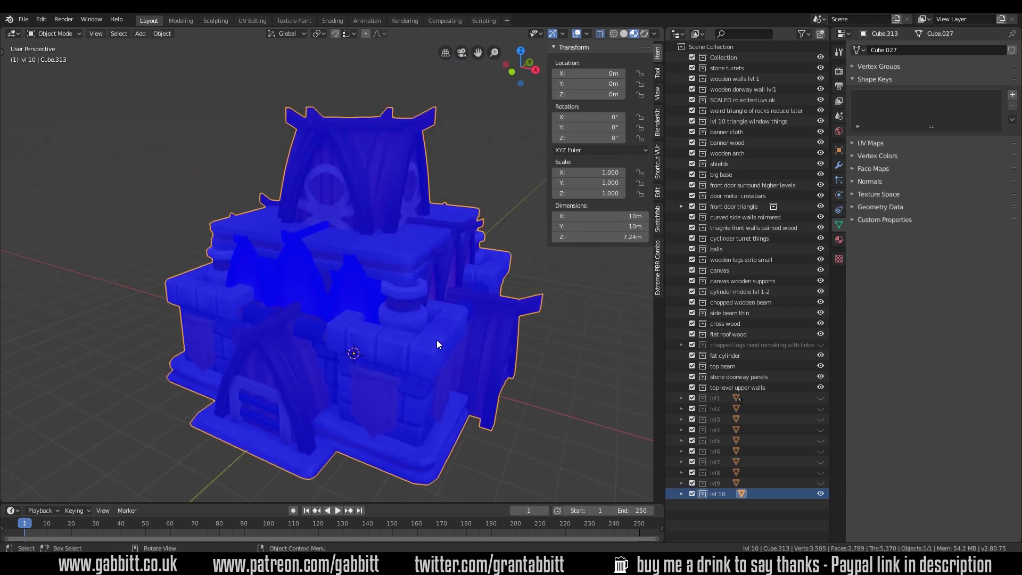
Orbit beneath the hall and switch Face Orientation off so the wood and stone textures return.
key(Tab)
middle_drag(412, 380, 545, 33)
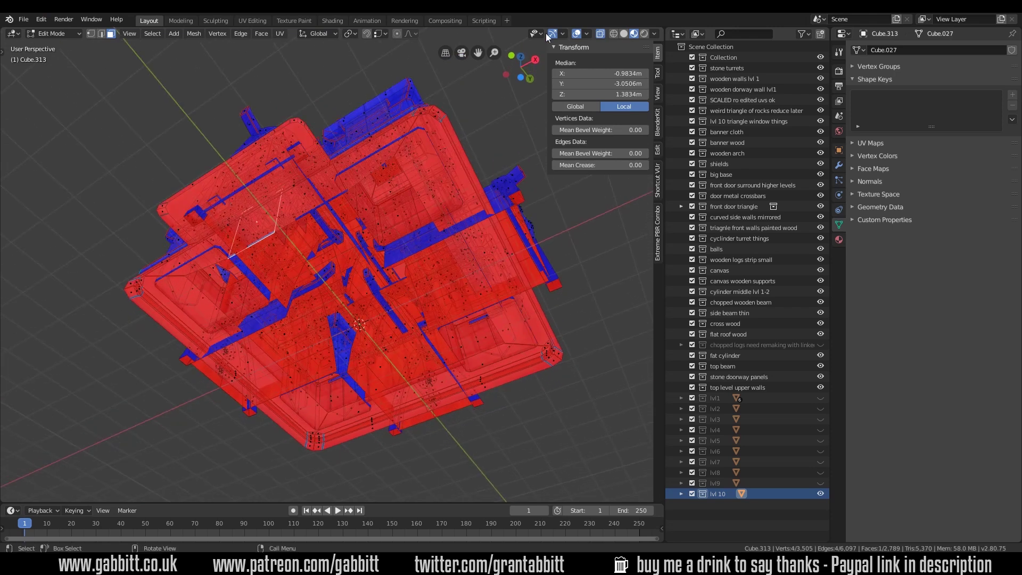
click(587, 34)
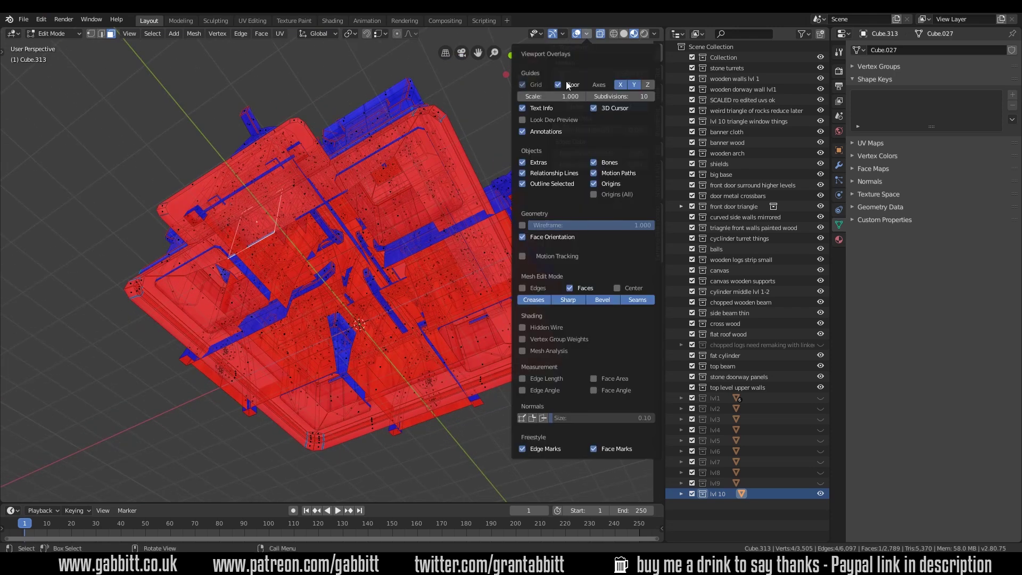
key(Tab)
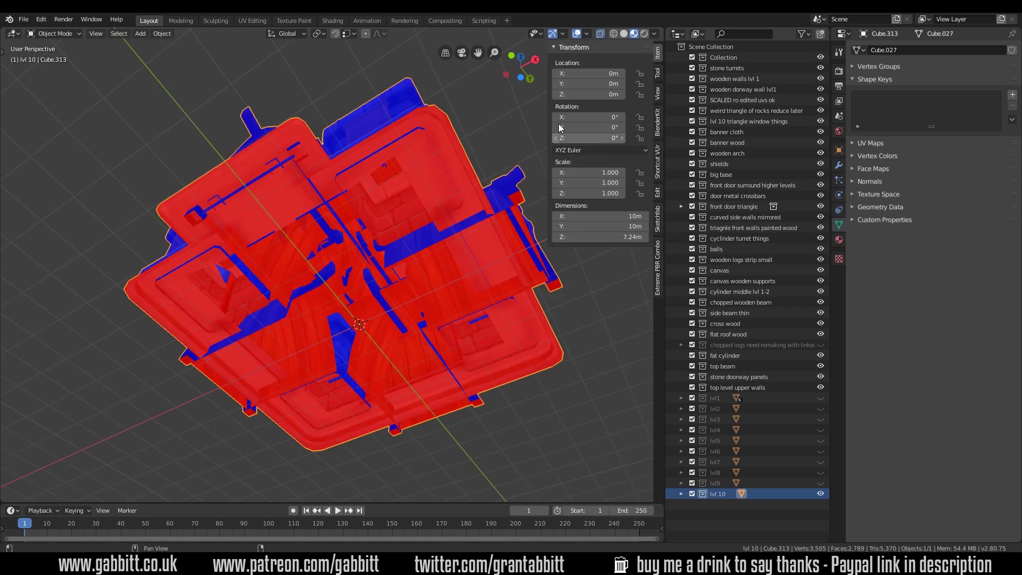
click(586, 34)
click(523, 237)
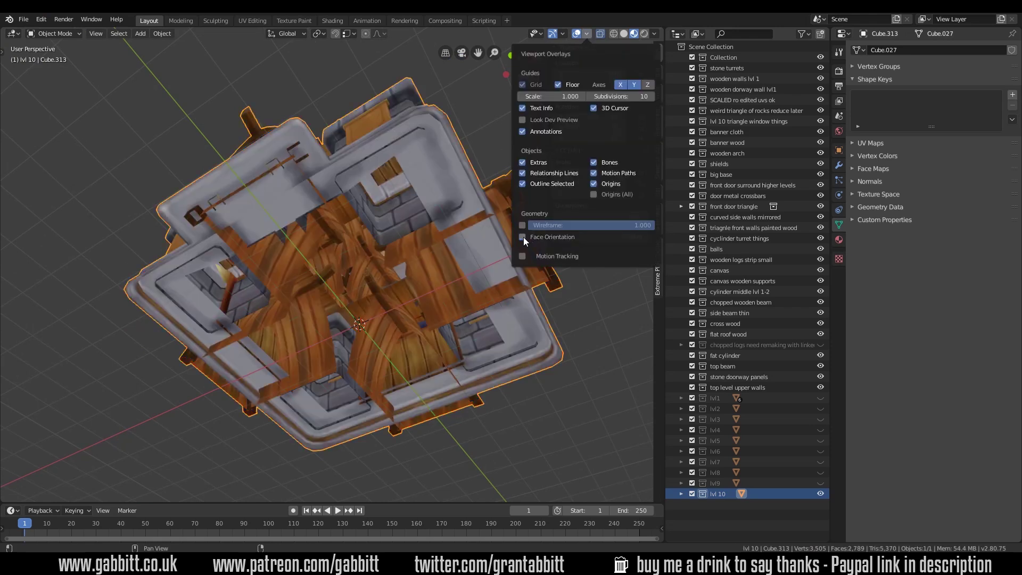
key(Tab)
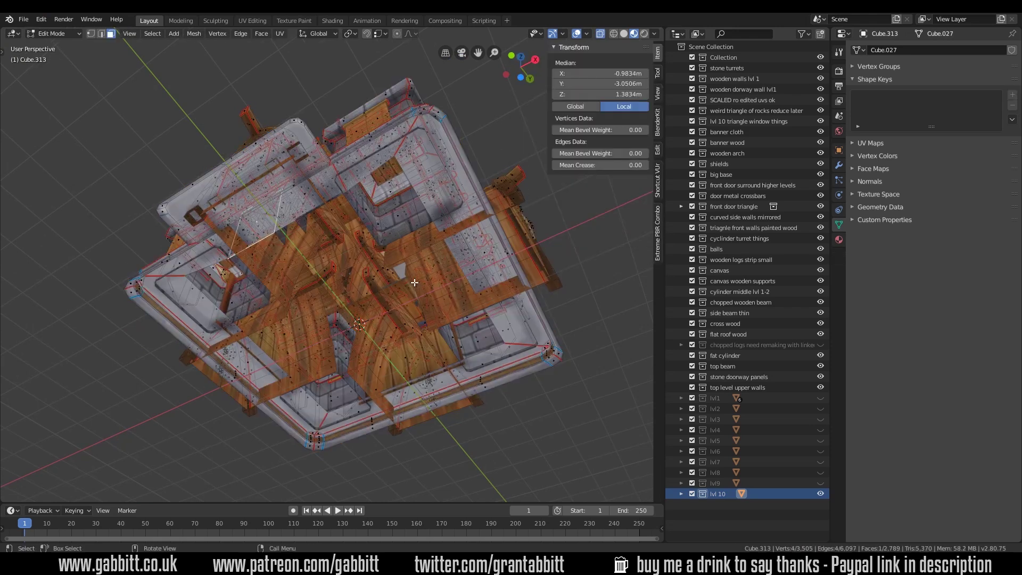
scroll(419, 281, up, 6)
key(Tab)
middle_drag(420, 281, 329, 343)
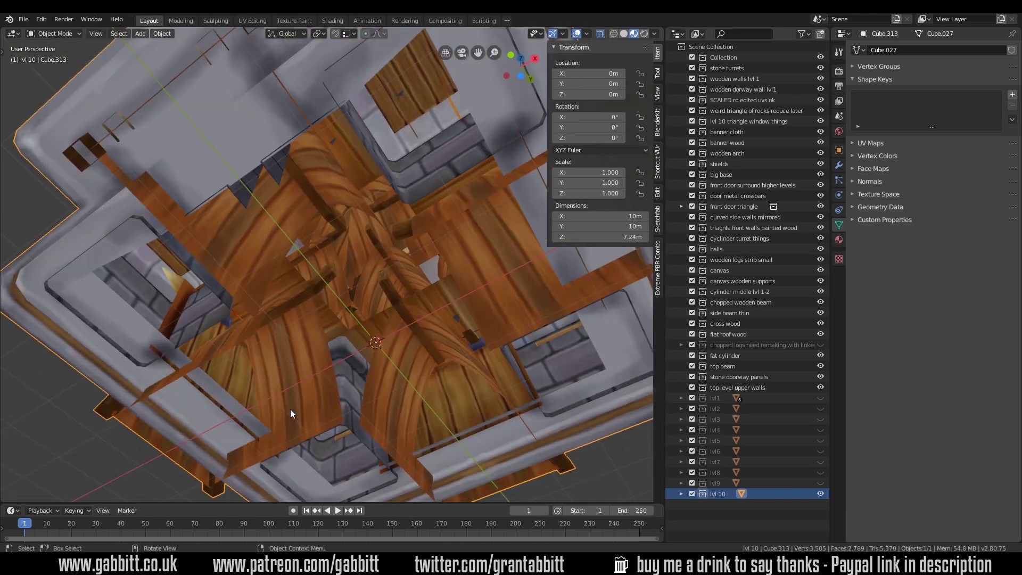
In Edit Mode, select linked beam pieces with L and orbit among the interior roof beams.
key(Tab)
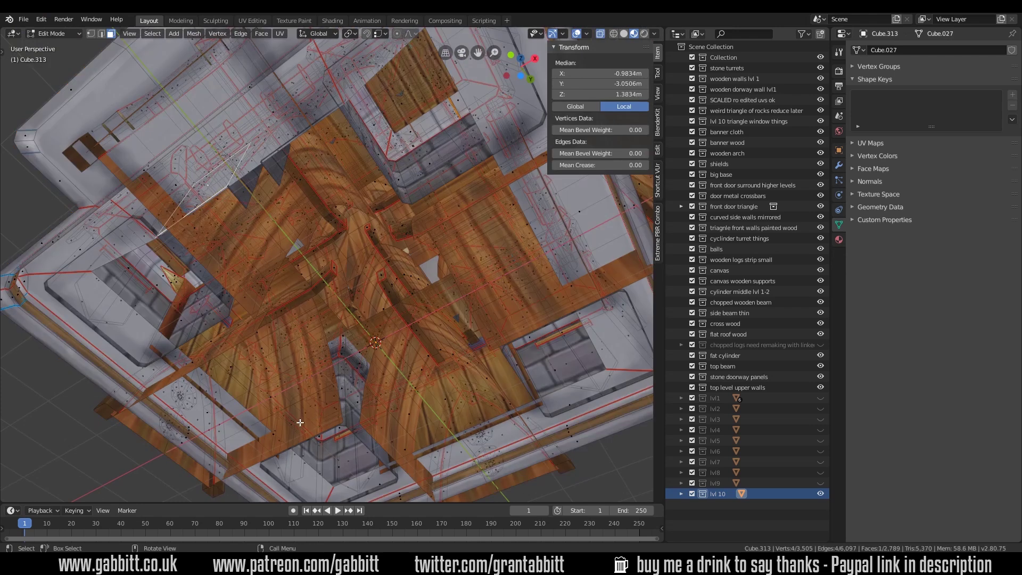
key(l)
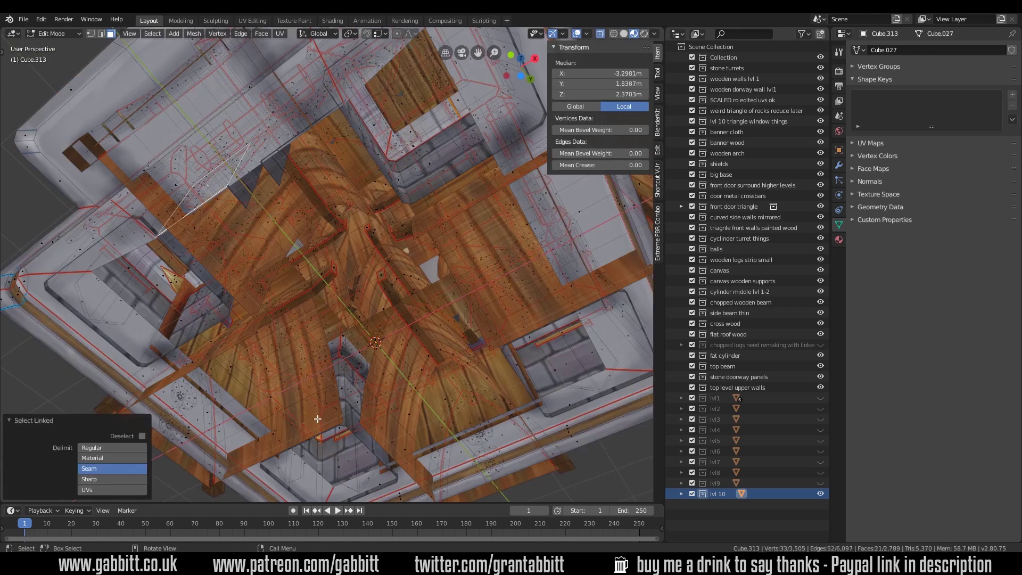
click(243, 456)
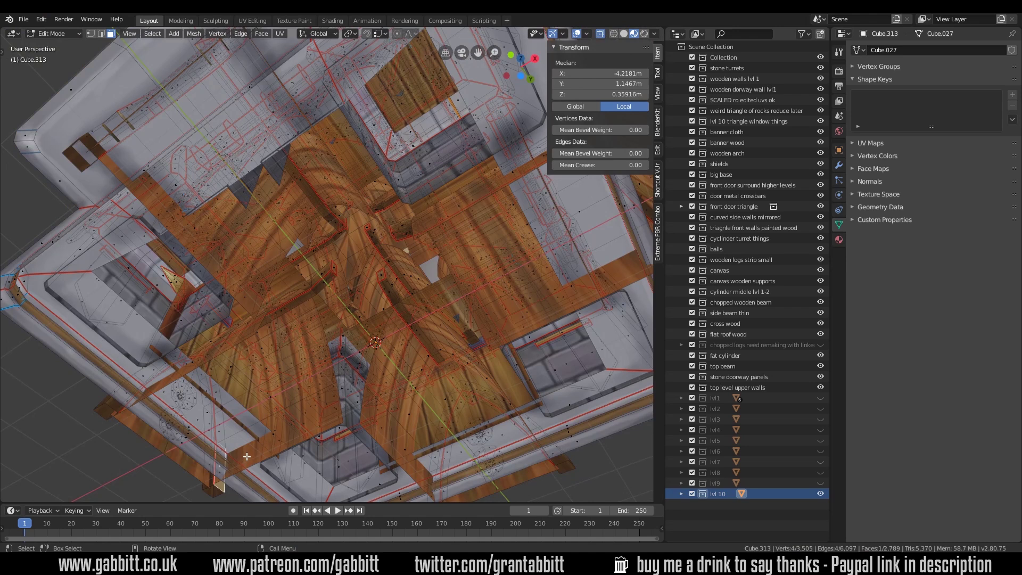
key(l)
middle_drag(247, 456, 118, 233)
key(l)
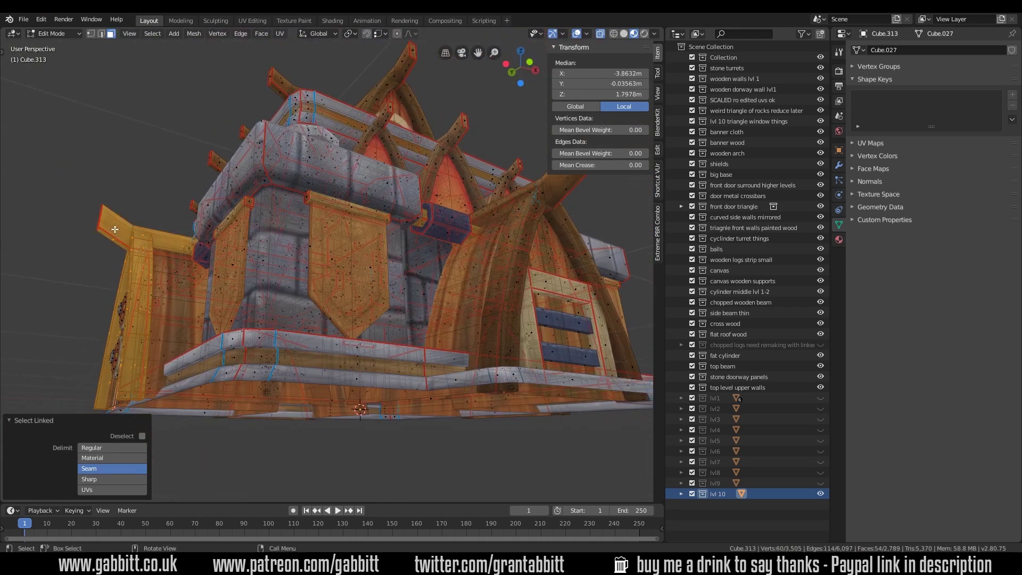
key(KP_7)
scroll(267, 308, up, 6)
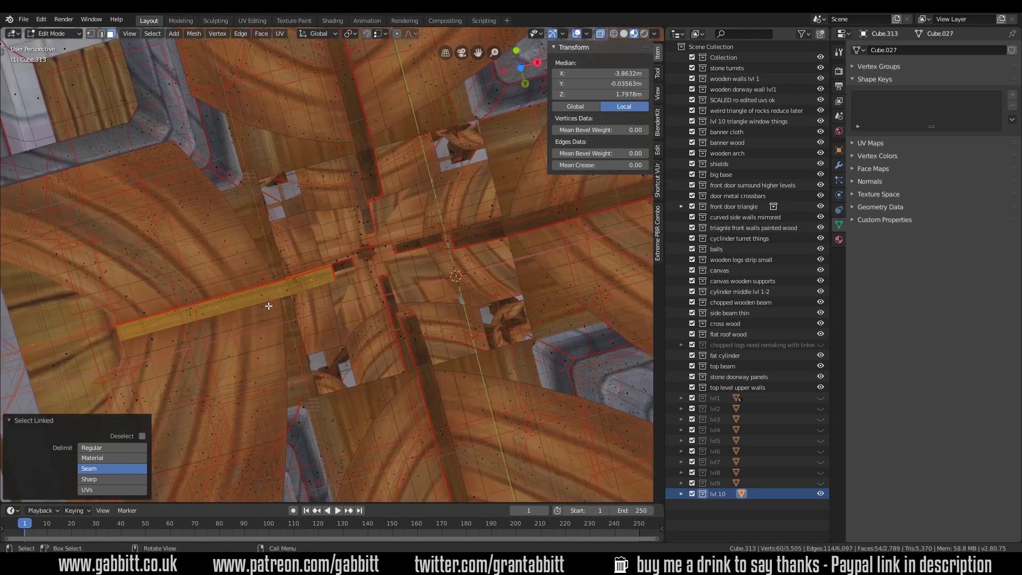
middle_drag(268, 309, 346, 318)
middle_drag(466, 249, 456, 288)
Loop-select the small buried box and delete its faces, leaving 2,784 faces.
click(462, 160)
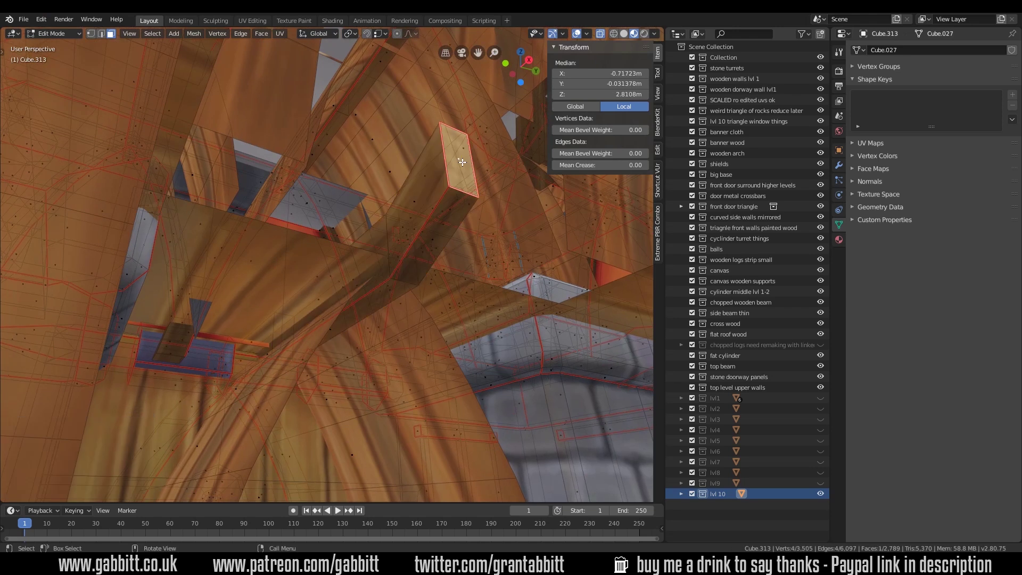
alt+click(439, 203)
mouse_move(438, 203)
middle_down()
mouse_move(432, 232)
mouse_move(438, 190)
middle_up()
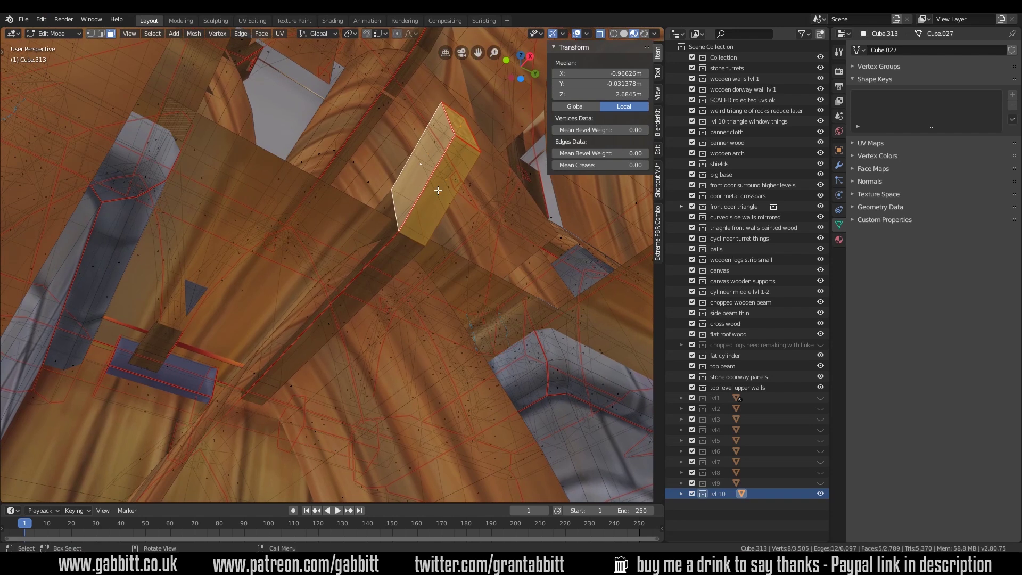
key(x)
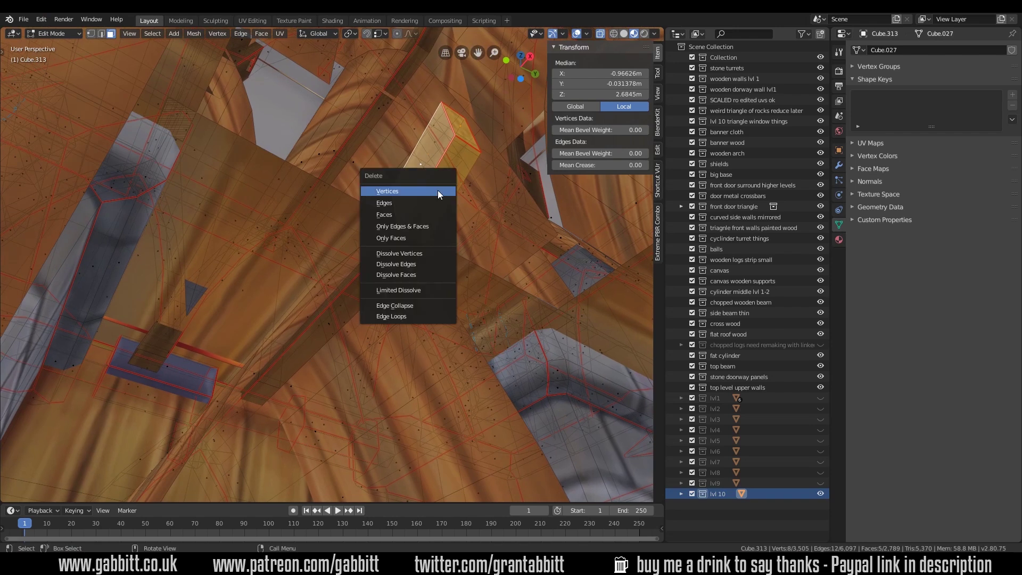
click(419, 215)
scroll(379, 279, down, 10)
middle_drag(356, 300, 336, 320)
scroll(396, 272, up, 5)
Enable the on-screen shortcut display and select the beam piece inside the orange arch doorway.
click(331, 315)
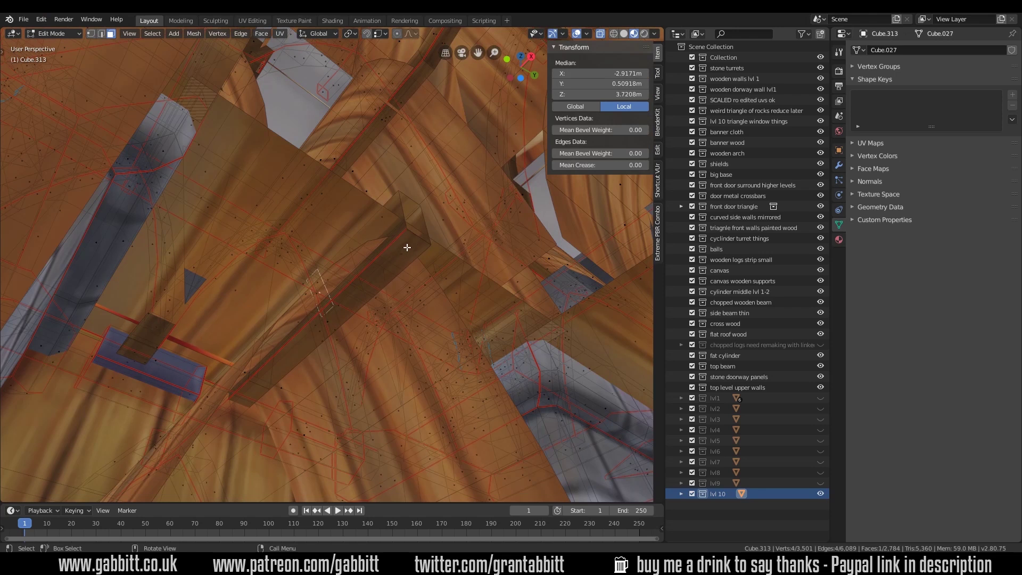
key(l)
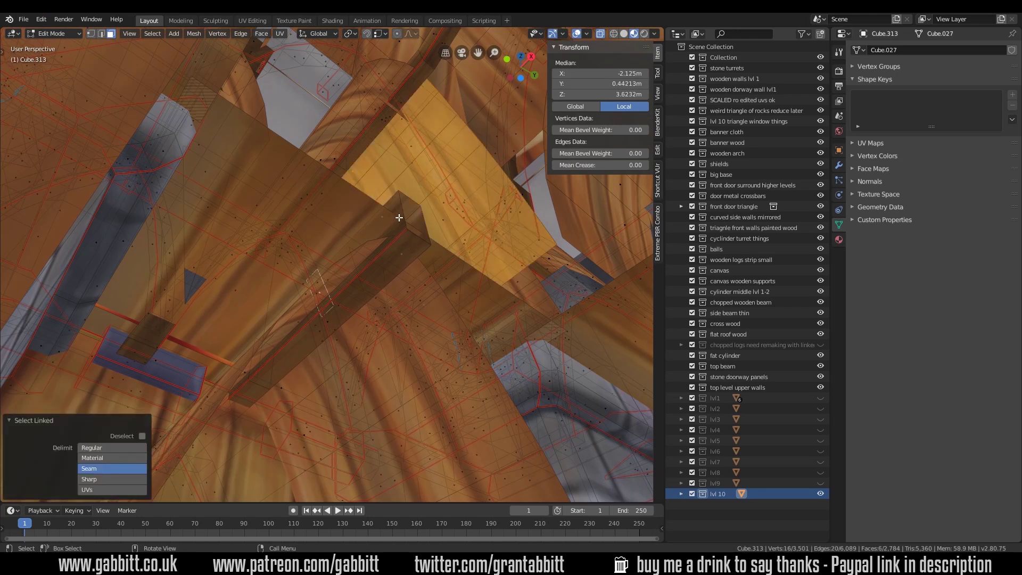
middle_drag(400, 218, 343, 283)
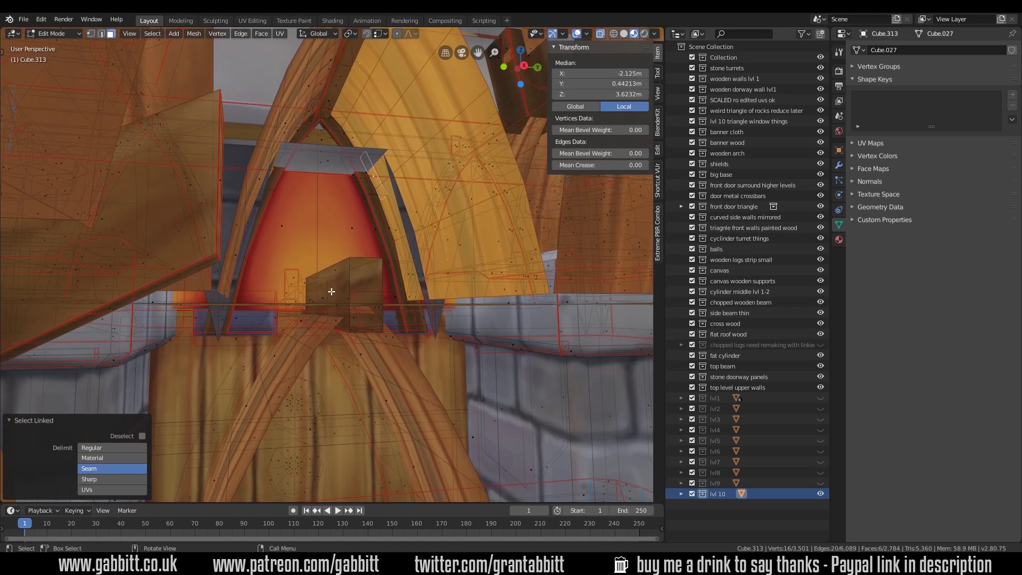
key(a)
key(alt+a)
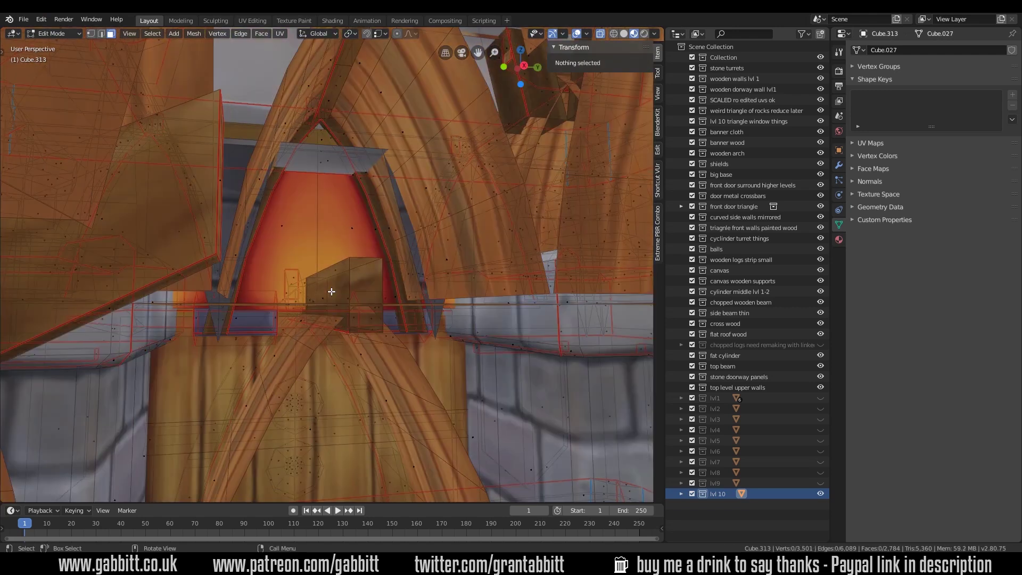
click(658, 181)
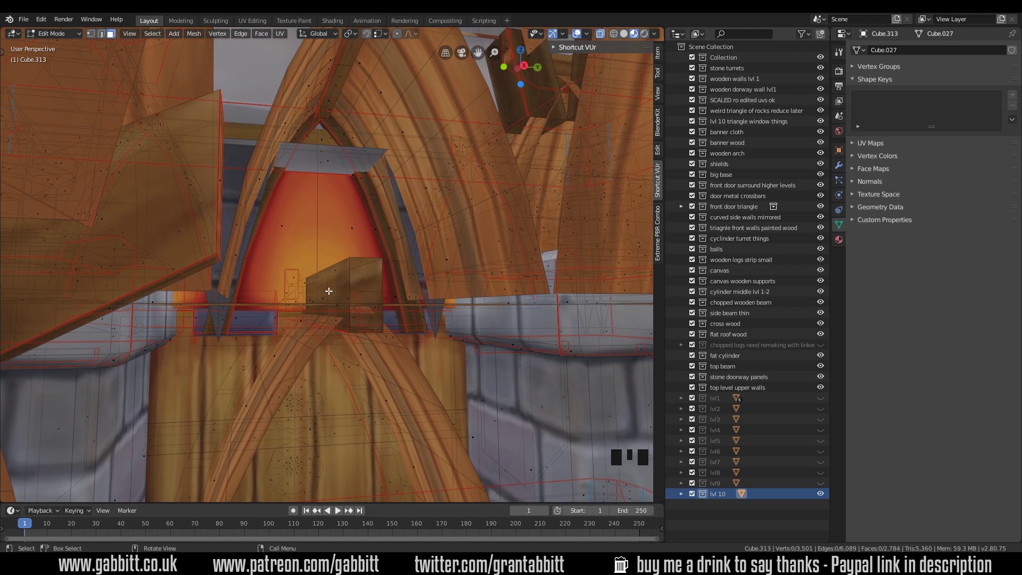
key(l)
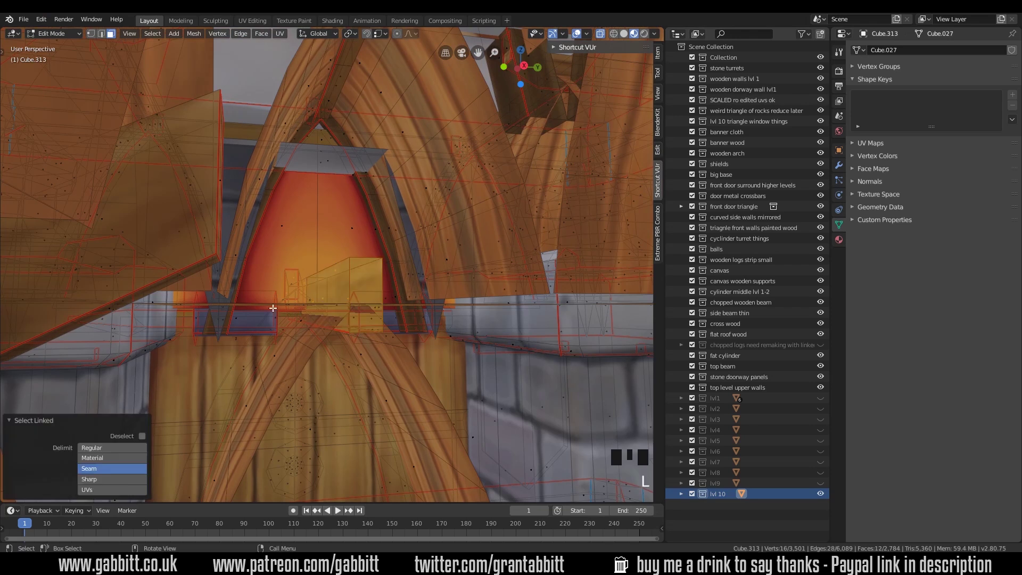
middle_drag(273, 308, 237, 301)
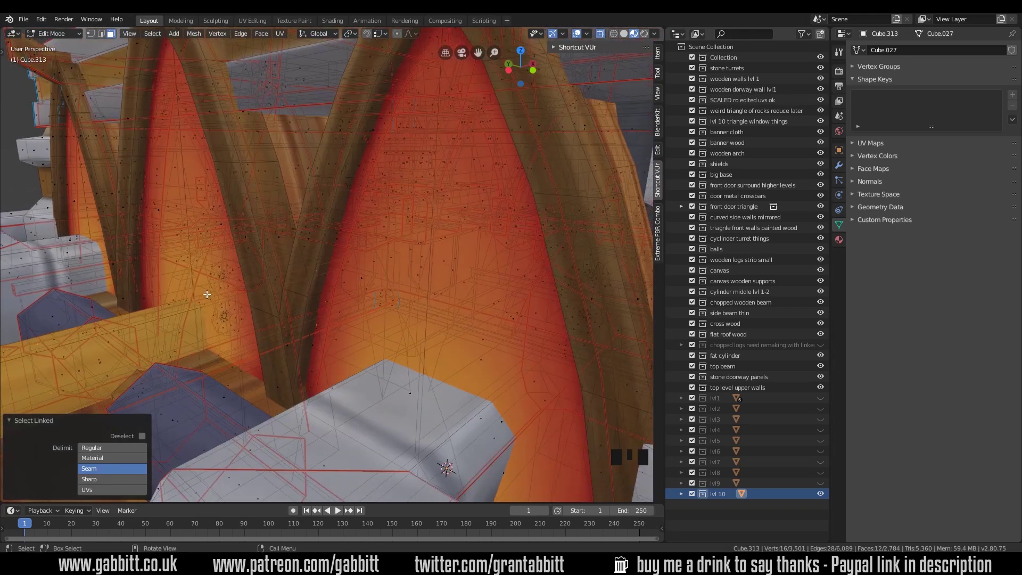
middle_drag(238, 355, 273, 266)
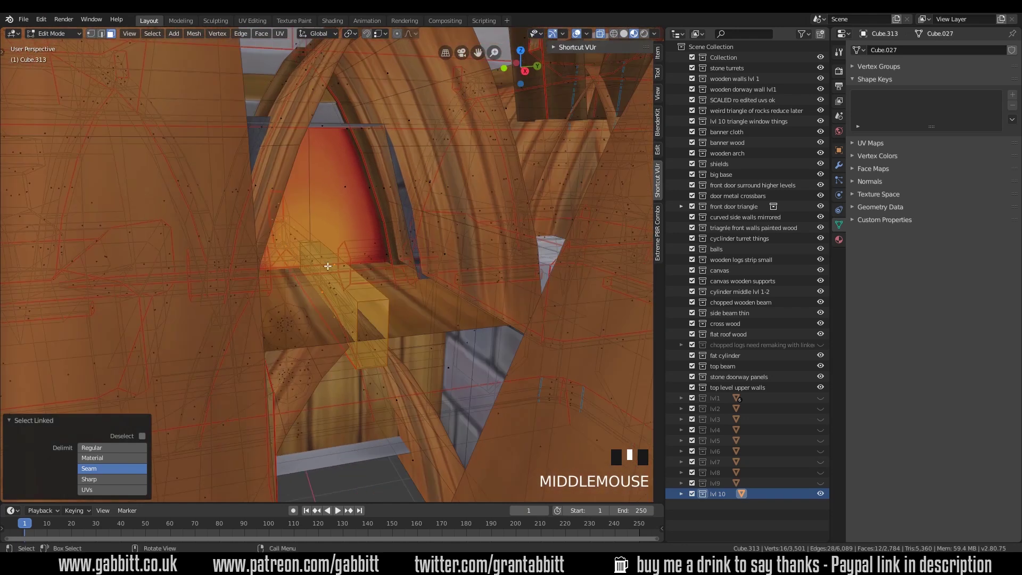
In face mode, loop-select the beam's hidden ring of faces and delete them, leaving 2,780 faces.
key(3)
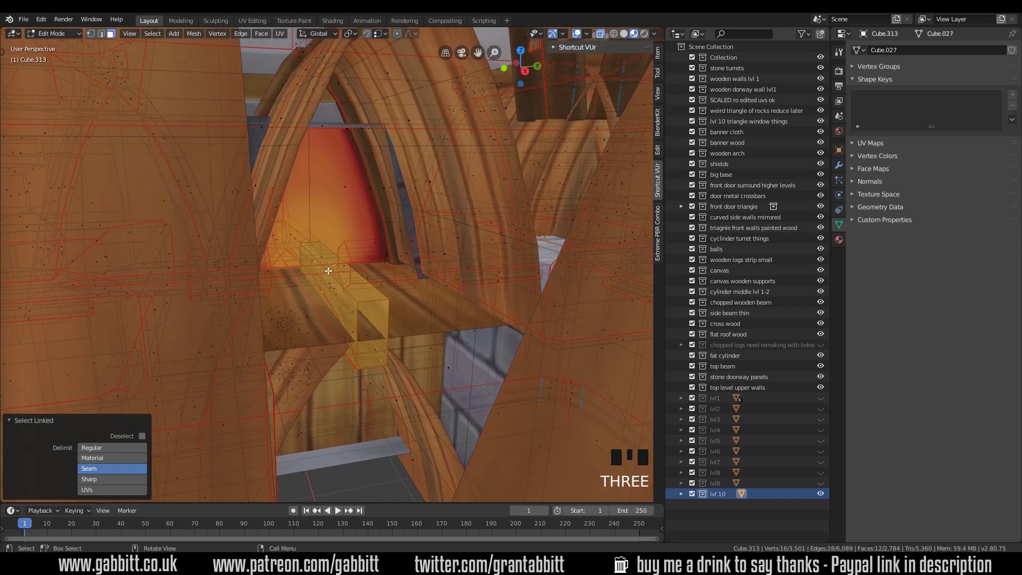
alt+click(330, 272)
alt+click(331, 274)
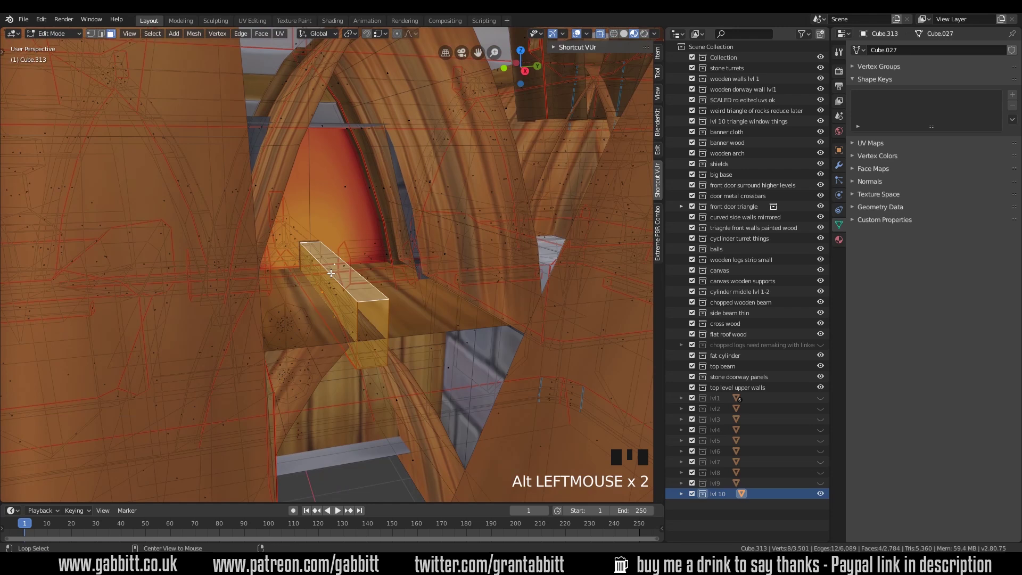
middle_drag(331, 273, 482, 261)
key(x)
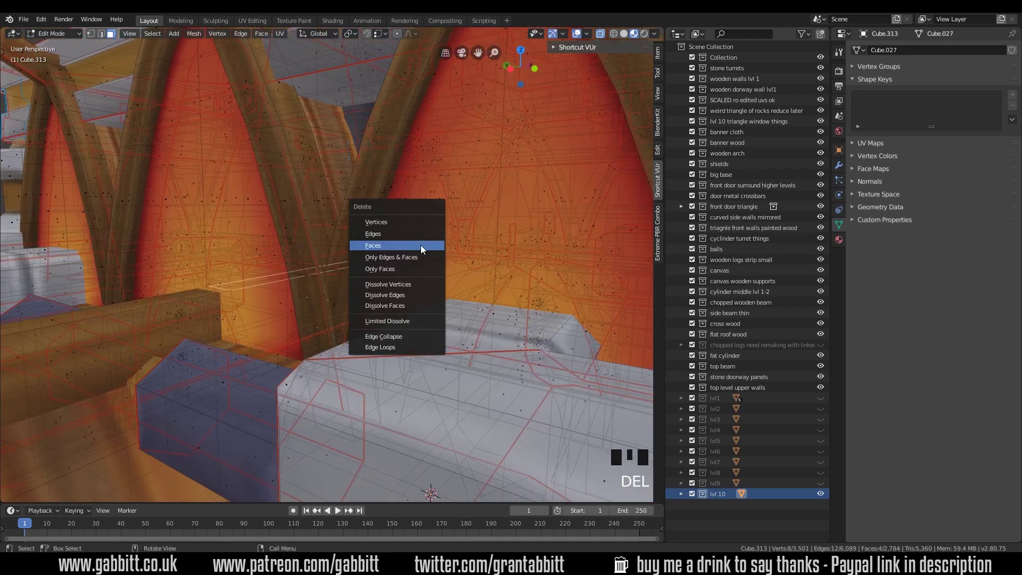
click(420, 245)
middle_drag(421, 245, 292, 303)
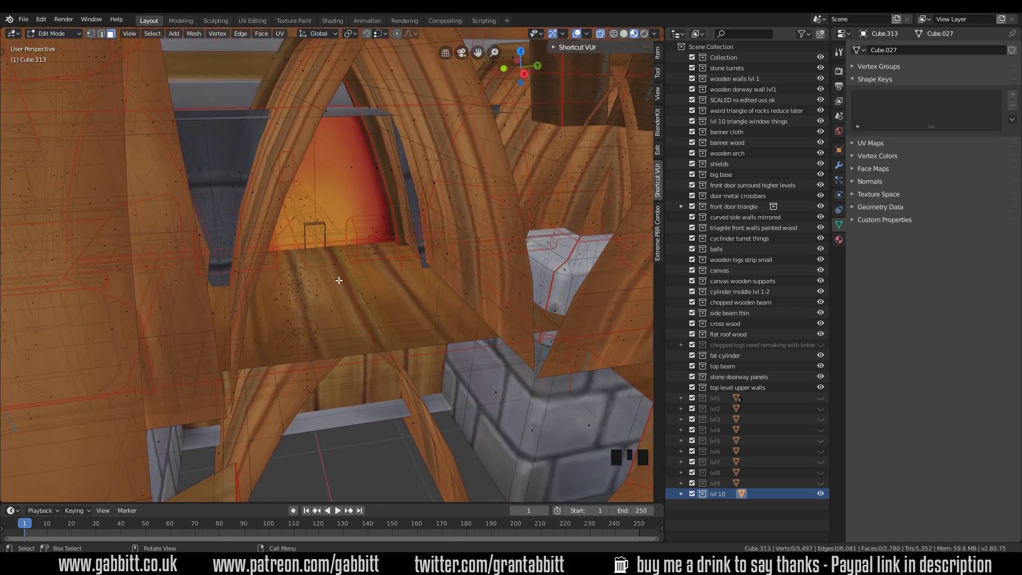
key(l)
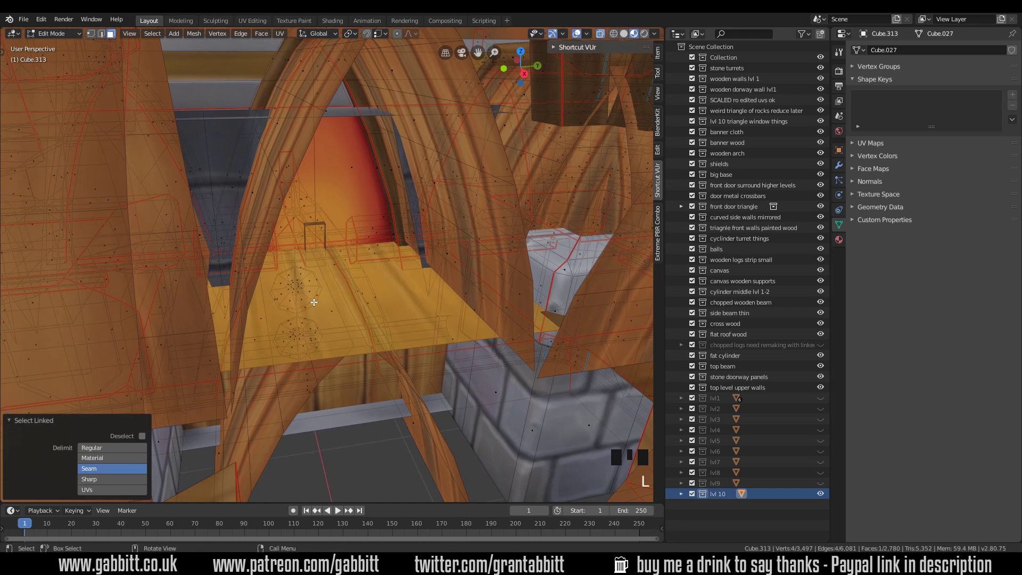
mouse_move(314, 302)
middle_down()
mouse_move(393, 305)
mouse_move(301, 313)
middle_up()
scroll(379, 304, down, 3)
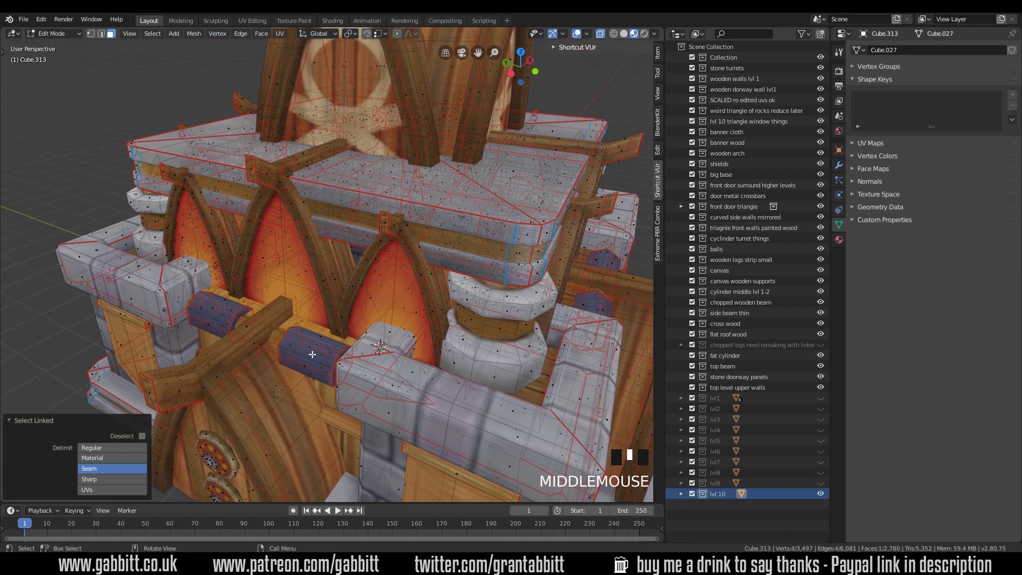
key(KP_Divide)
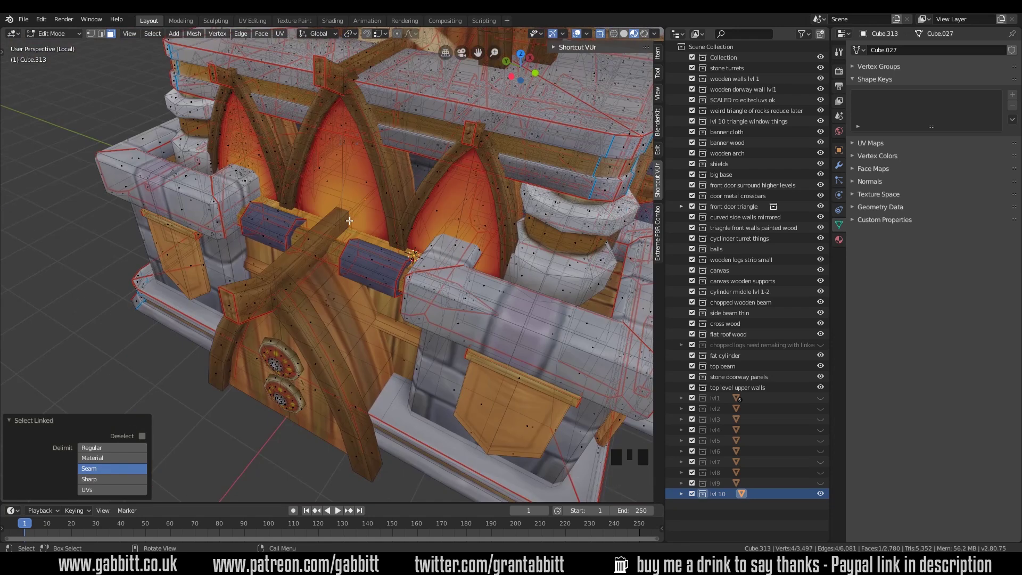
key(shift+h)
middle_drag(401, 247, 408, 274)
scroll(394, 254, up, 2)
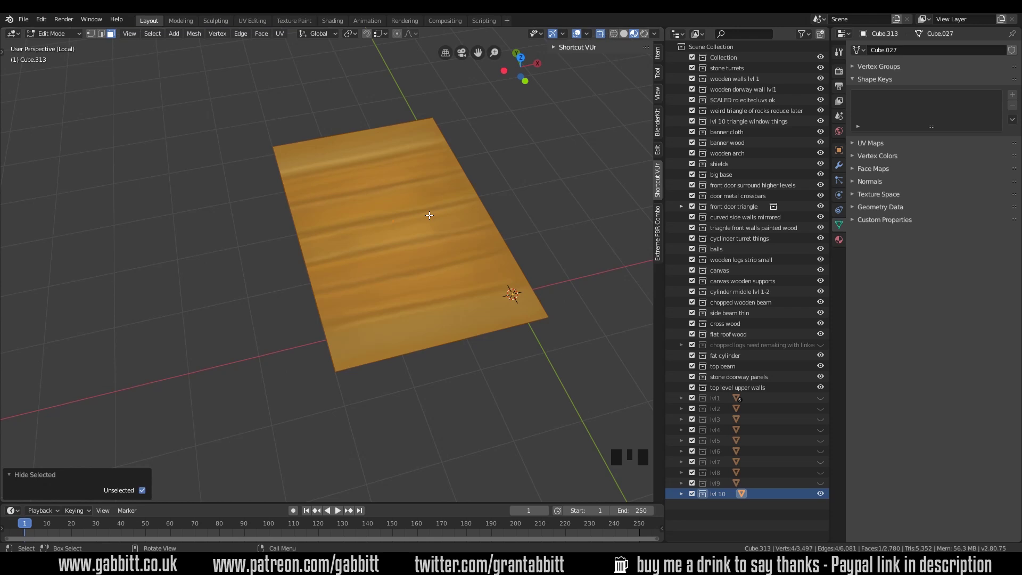
key(alt+h)
middle_drag(359, 257, 422, 277)
Return to Object Mode and orbit in for a close-up of the wooden doorway.
key(Tab)
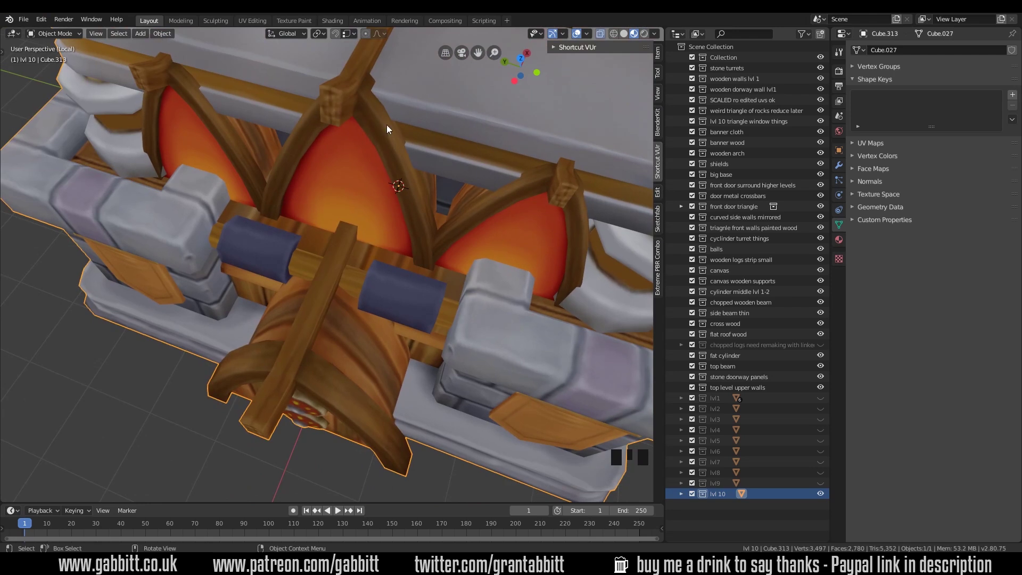
middle_drag(386, 129, 345, 150)
scroll(388, 176, up, 2)
middle_drag(388, 175, 352, 273)
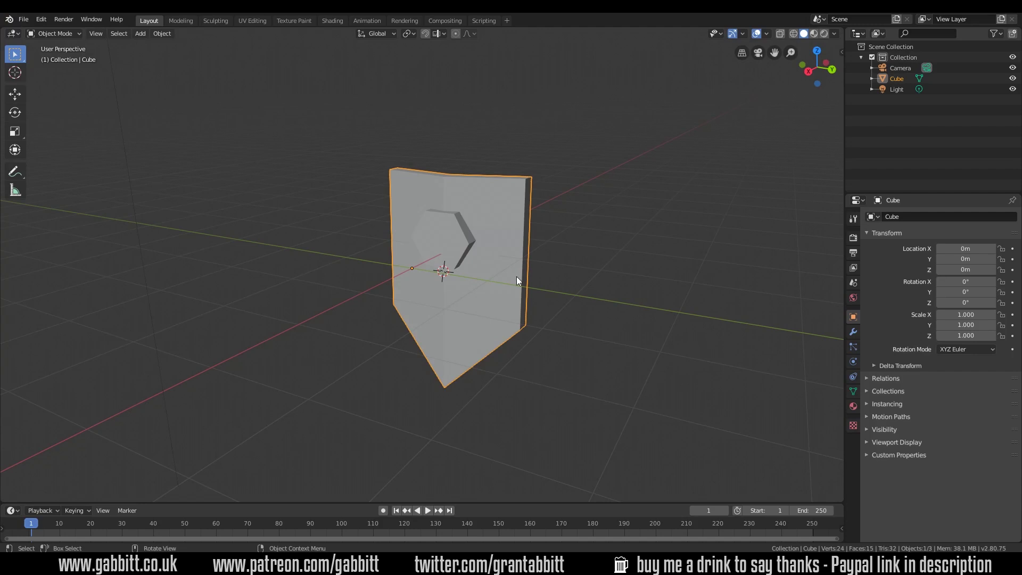
In Edit Mode, select the hexagon boss and its edge loop, then pull it outward.
middle_drag(514, 277, 458, 325)
scroll(591, 270, up, 3)
key(Tab)
middle_drag(518, 311, 499, 232)
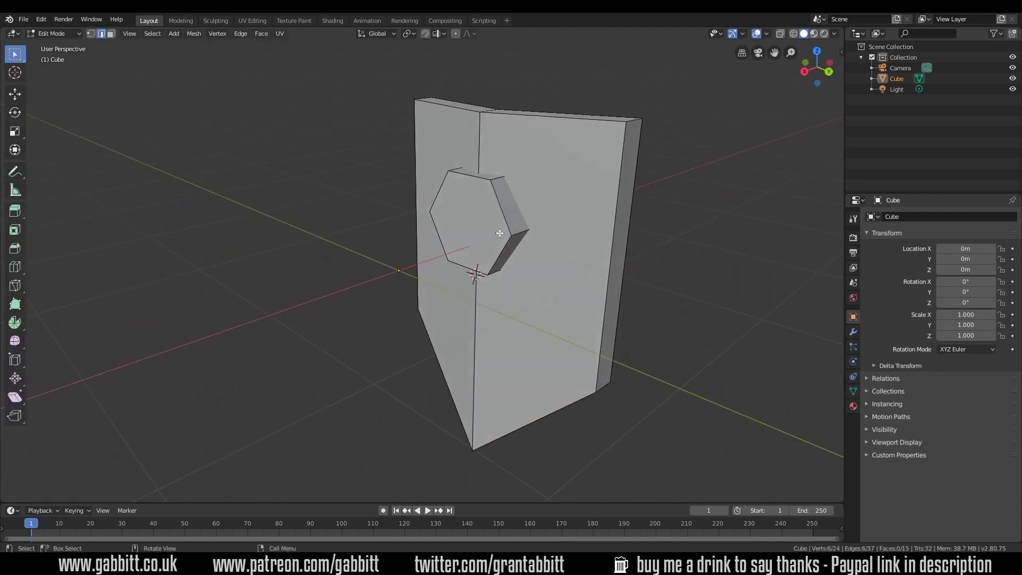
key(ctrl+l)
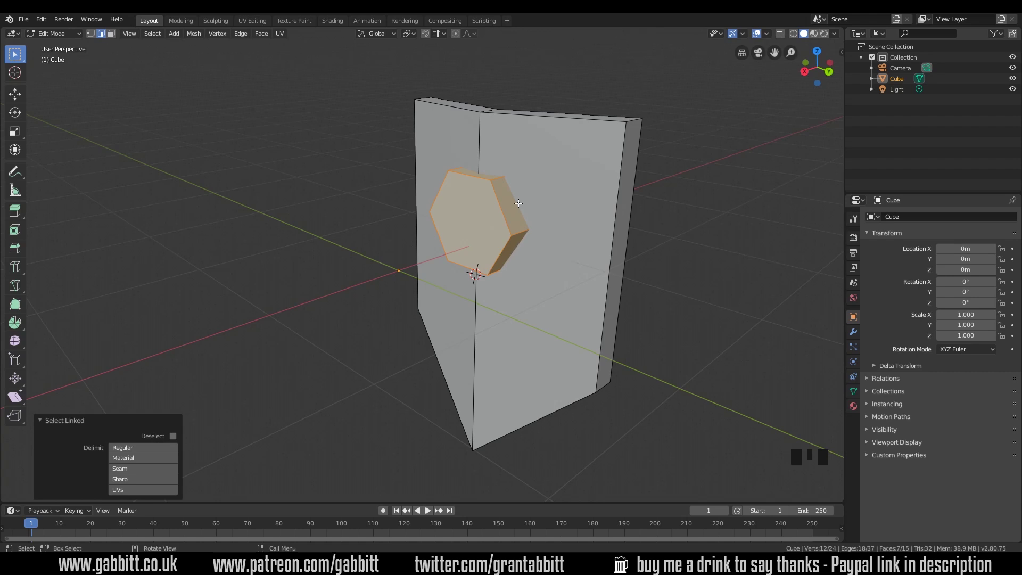
middle_drag(625, 266, 505, 266)
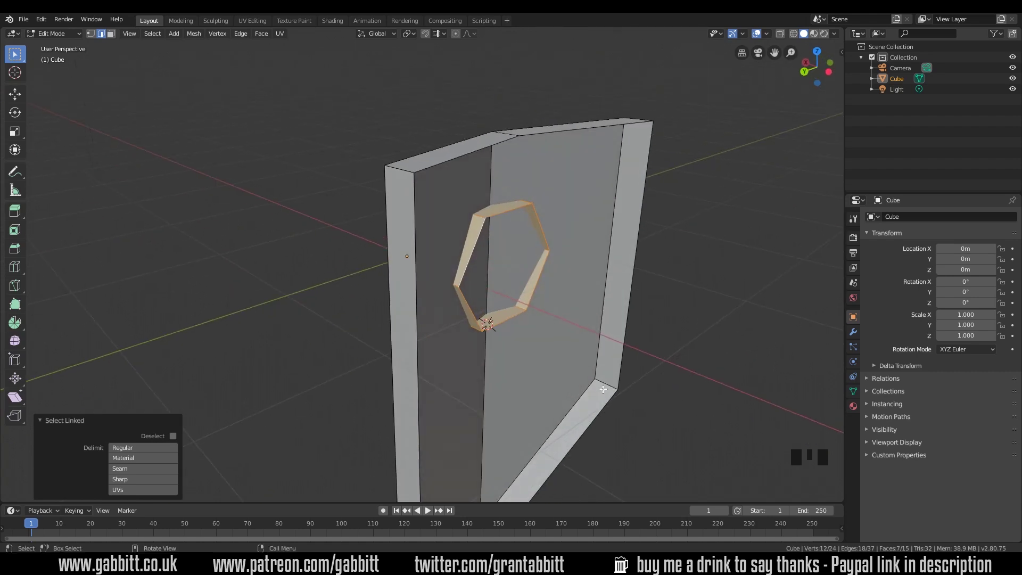
alt+click(543, 231)
alt+click(543, 231)
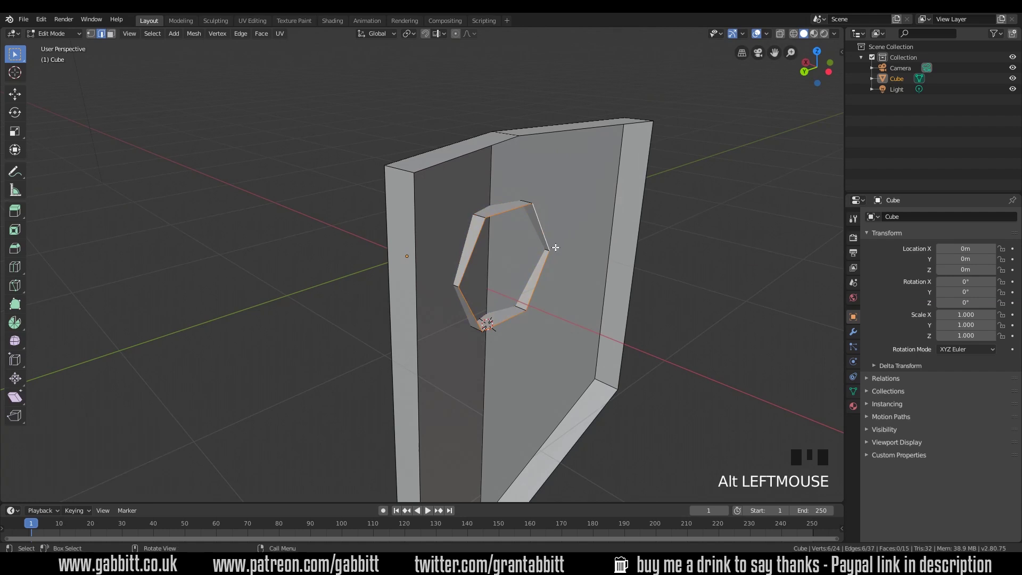
key(g)
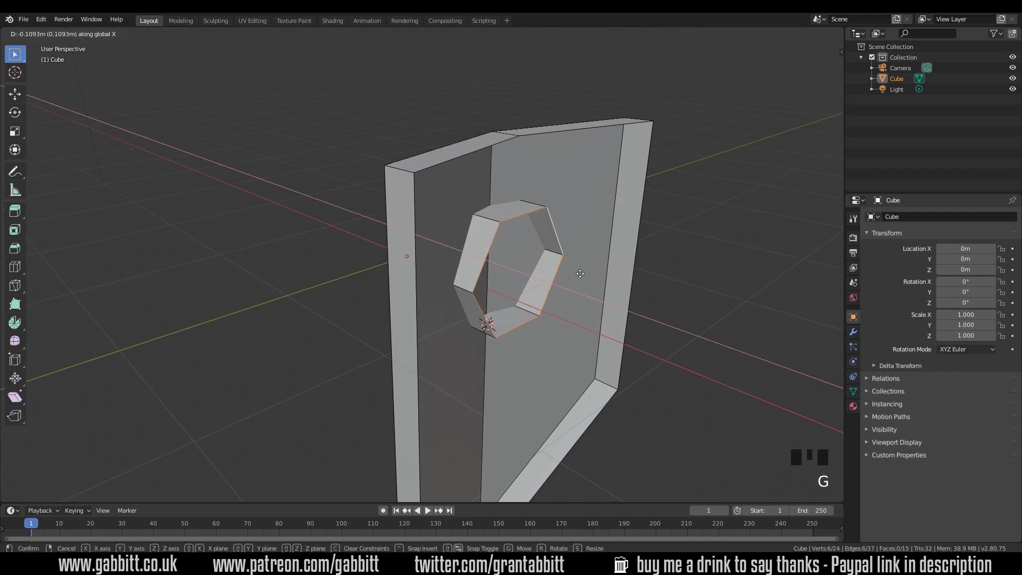
click(513, 301)
middle_drag(513, 302, 571, 247)
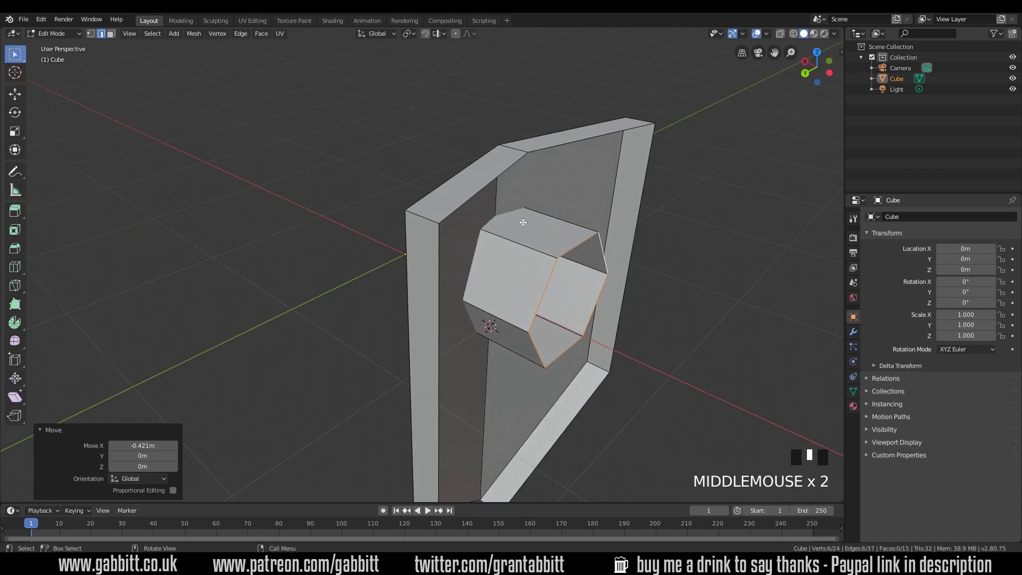
Slide the hexagon back and forth along X several times, ending with it sitting as a hole.
key(g)
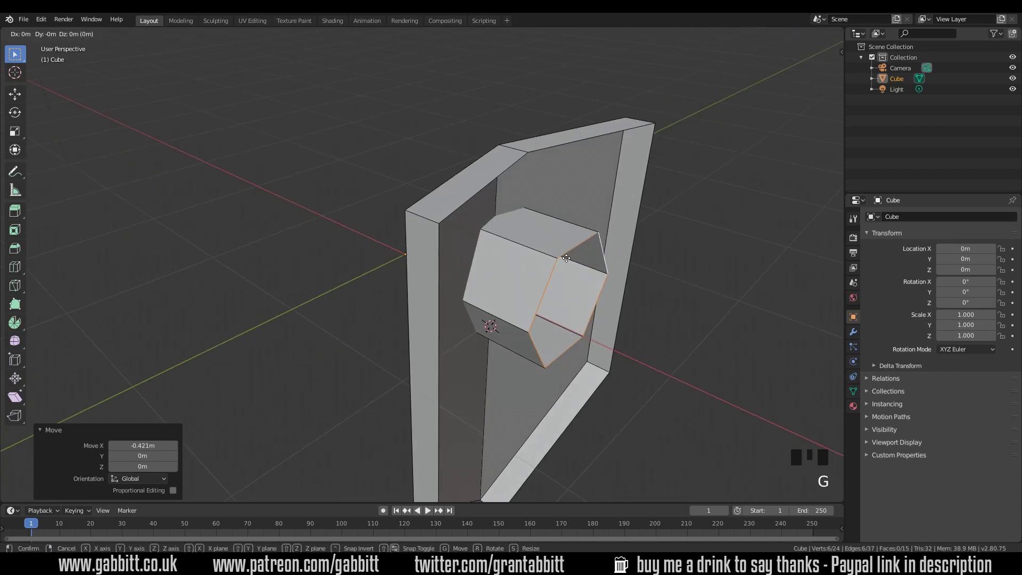
key(x)
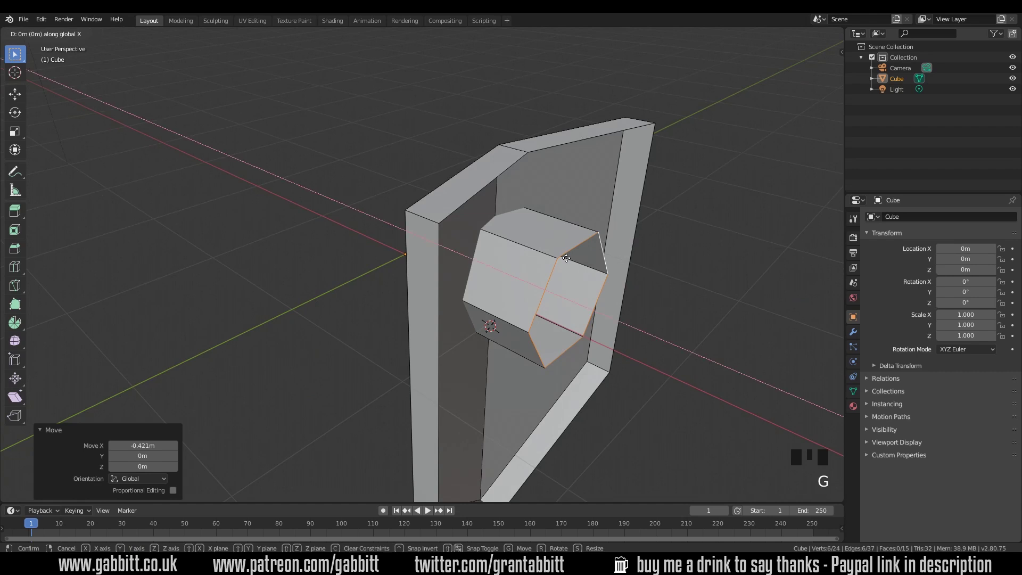
click(512, 224)
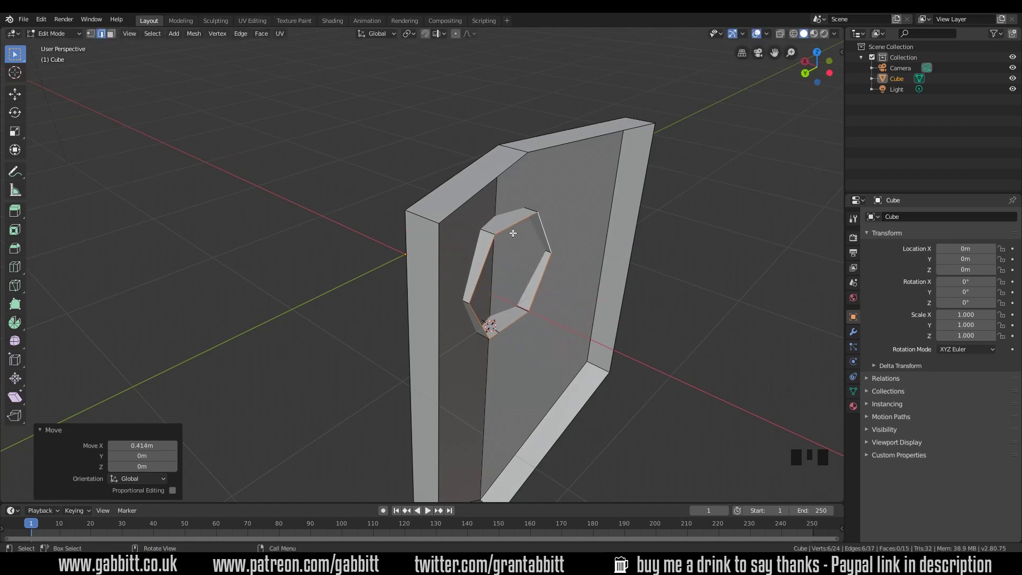
key(g)
key(x)
click(556, 210)
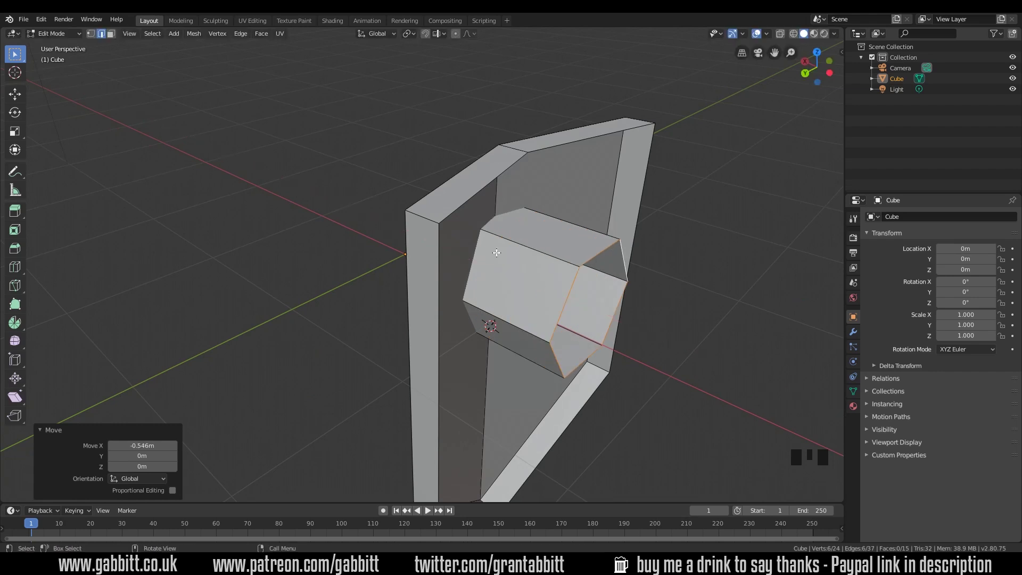
key(g)
key(x)
click(507, 222)
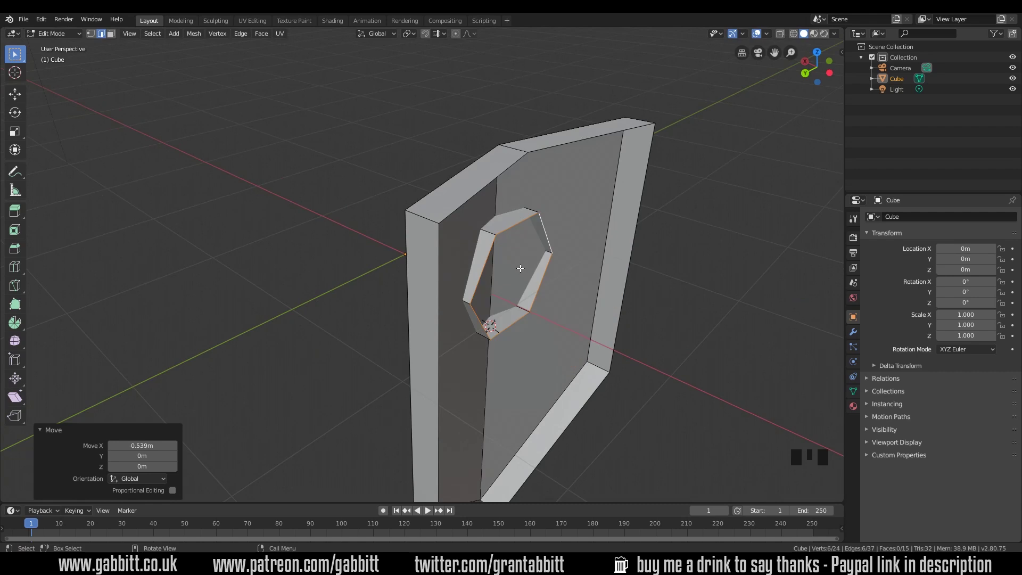
key(g)
key(x)
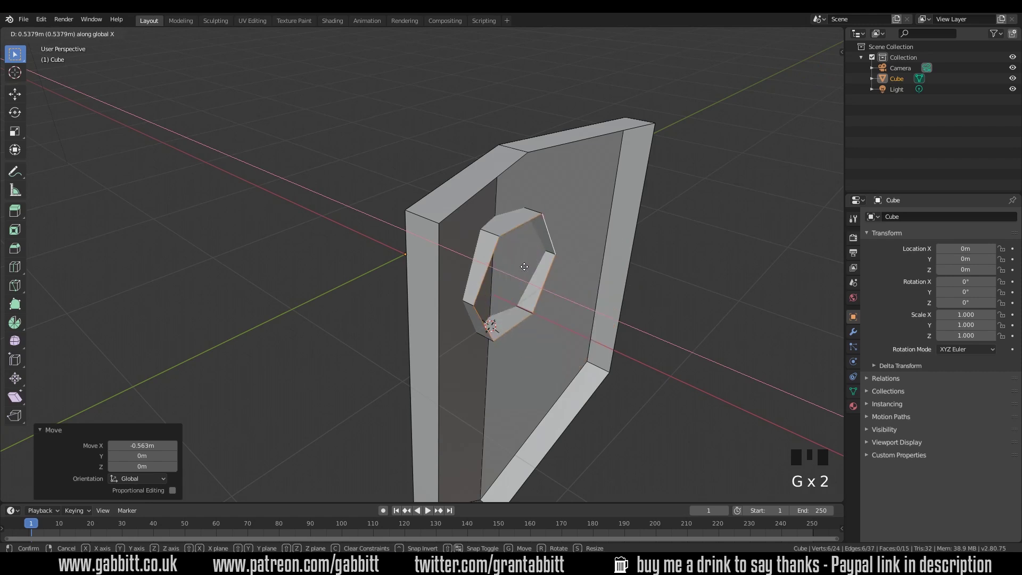
click(524, 267)
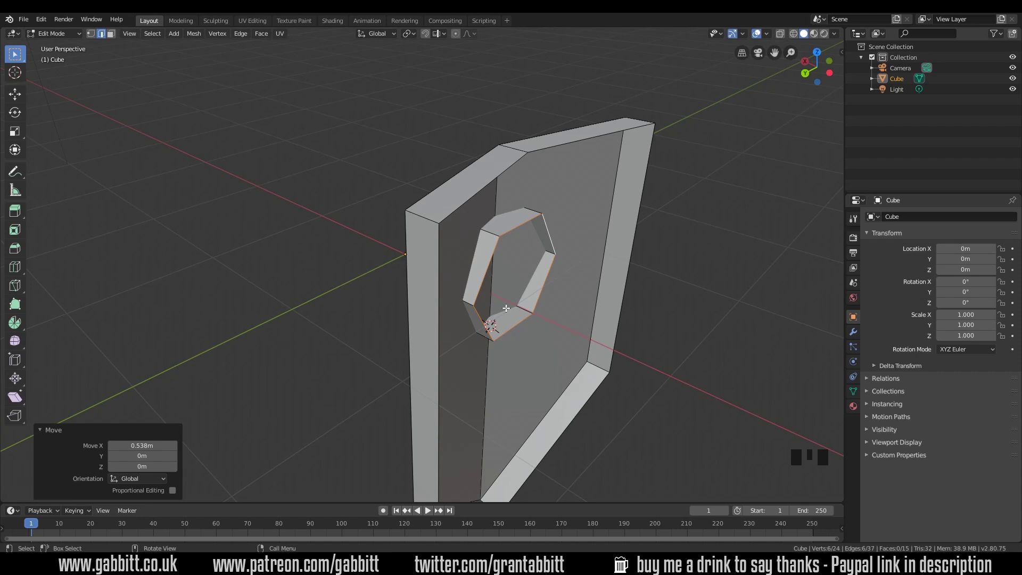
Pull the hexagon out along X as a protruding prism, moving it -0.852 m.
key(g)
key(x)
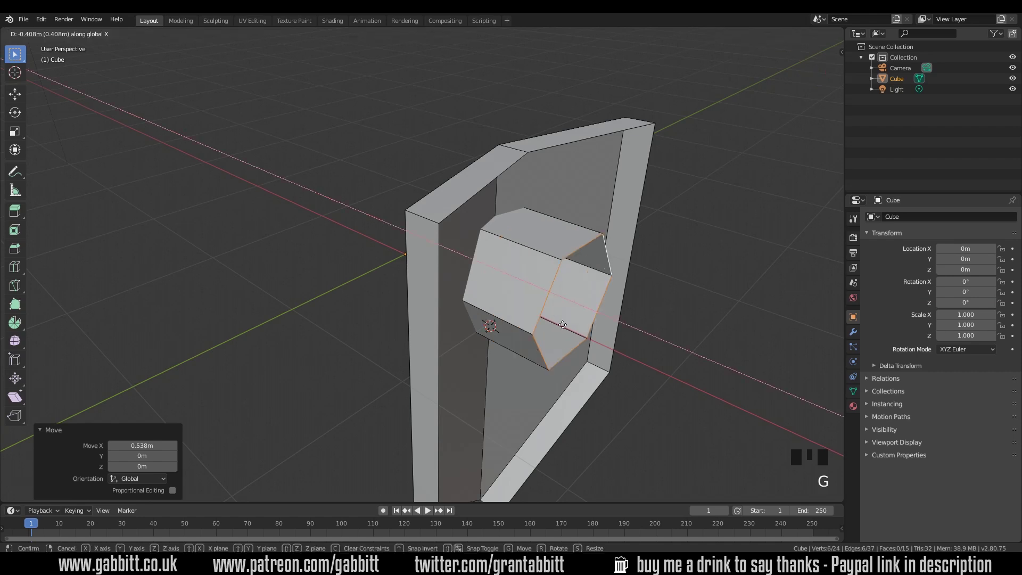
click(506, 279)
middle_drag(507, 280, 506, 276)
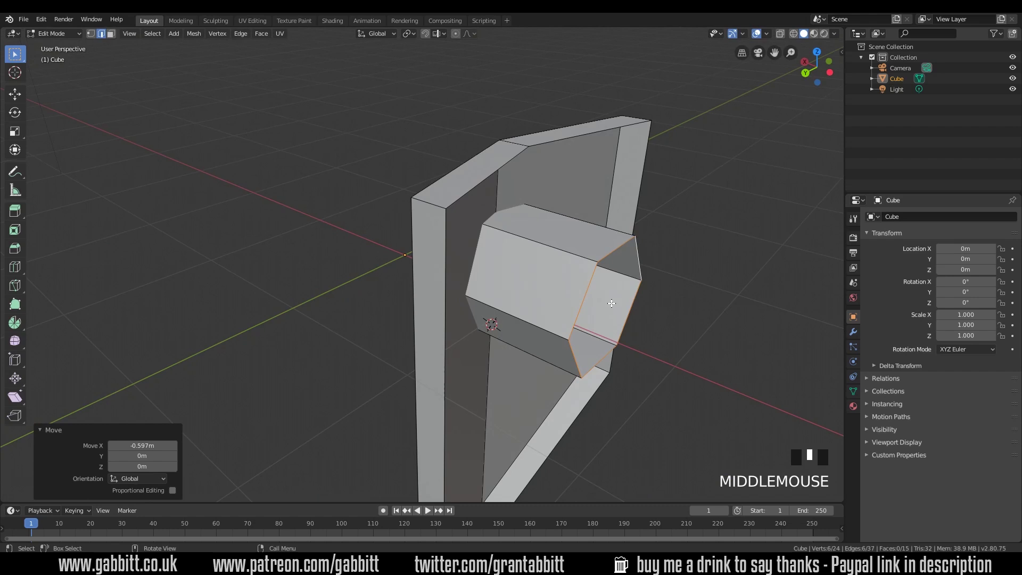
middle_drag(602, 304, 520, 223)
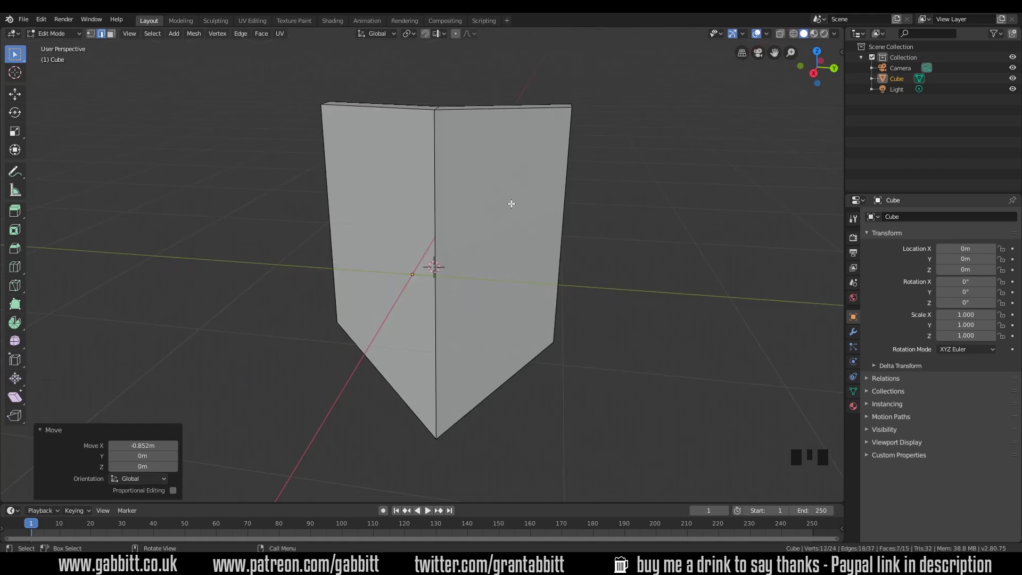
Inset the shield's two front faces and round the inset into a regular hexagon with LoopTools Circle.
key(3)
click(469, 210)
shift+click(417, 212)
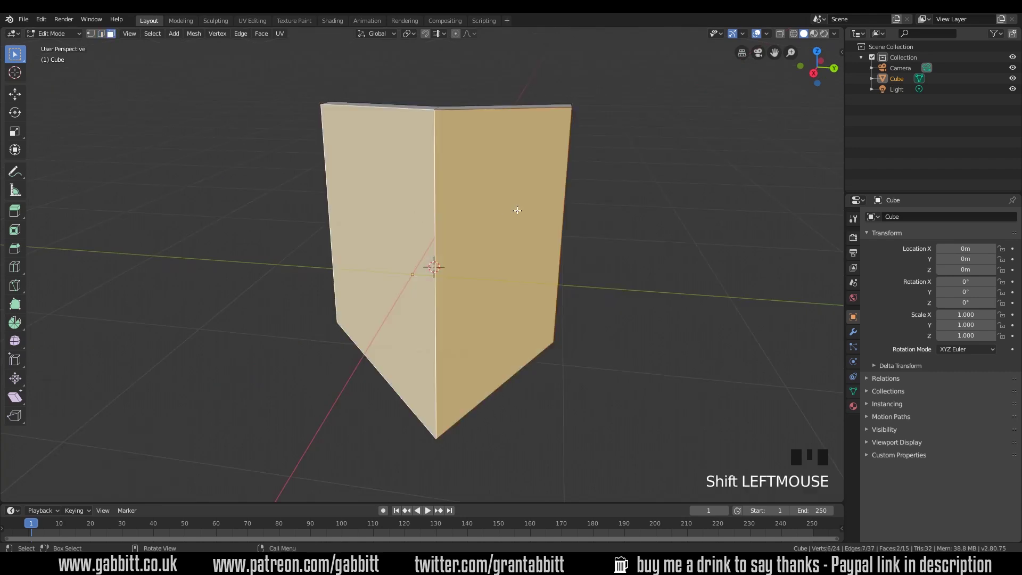
key(i)
click(458, 243)
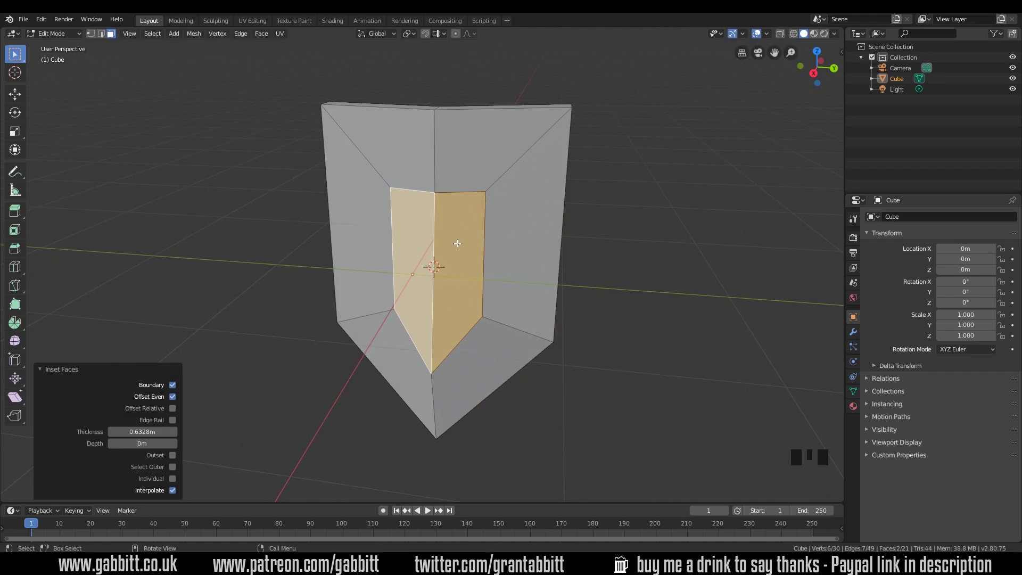
right_click(458, 243)
click(498, 238)
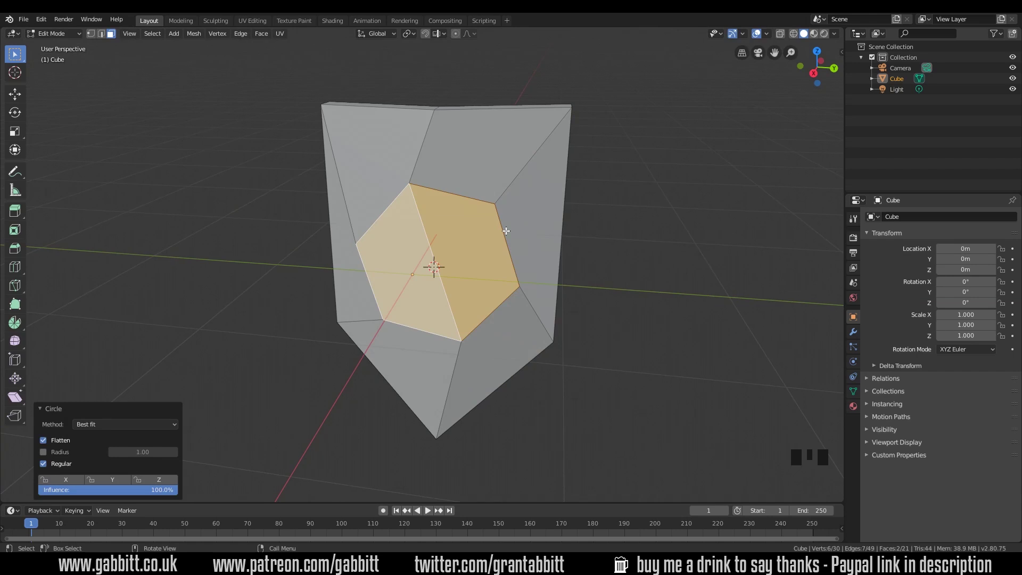
Shrink and reposition the hexagon, then extrude it outward 0.23 m and inspect it.
key(KP_3)
key(s)
click(495, 276)
key(g)
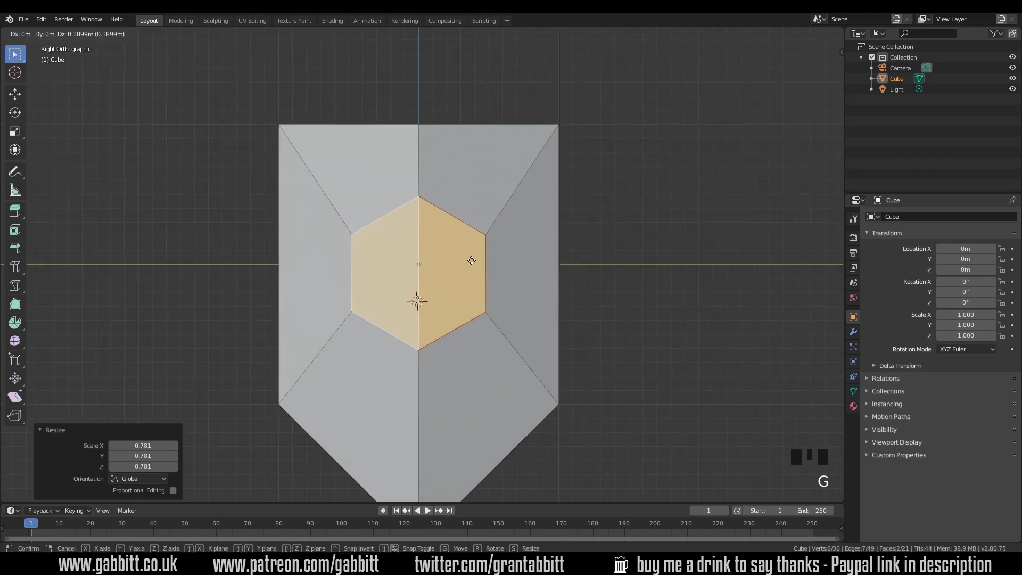
middle_click(470, 250)
click(470, 245)
middle_drag(470, 245, 598, 296)
key(e)
click(570, 271)
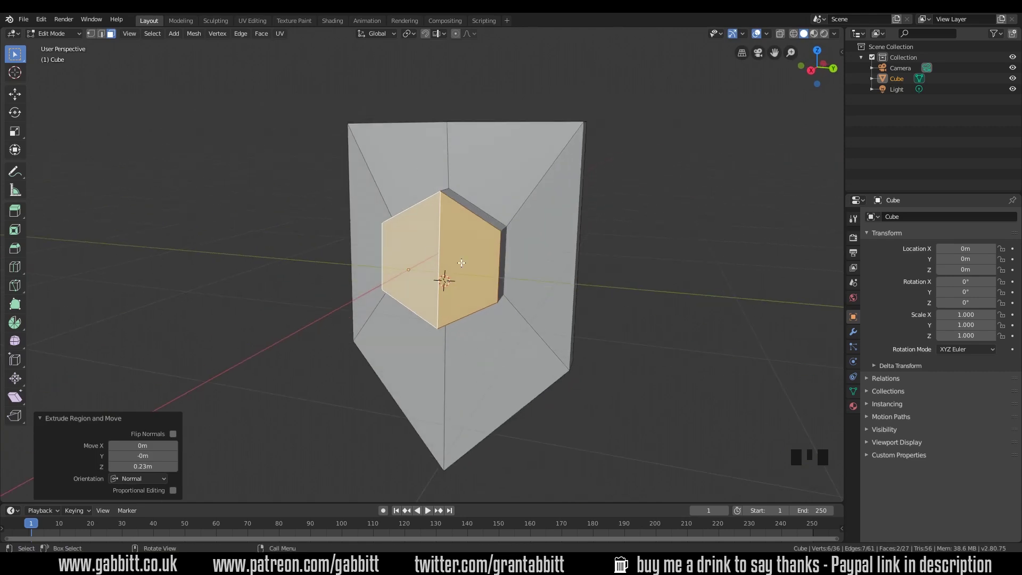
middle_drag(461, 262, 526, 371)
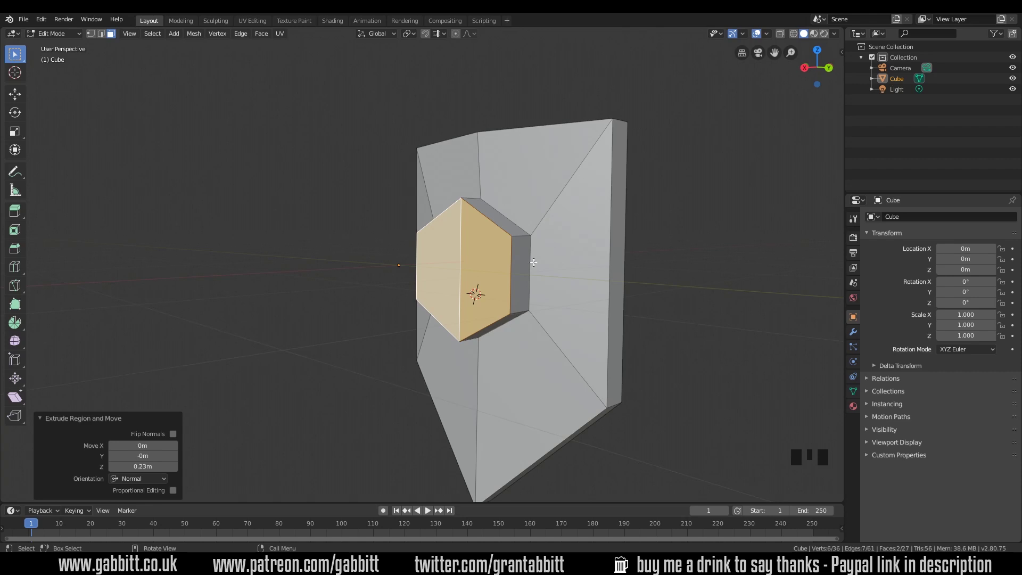
middle_drag(526, 327, 544, 239)
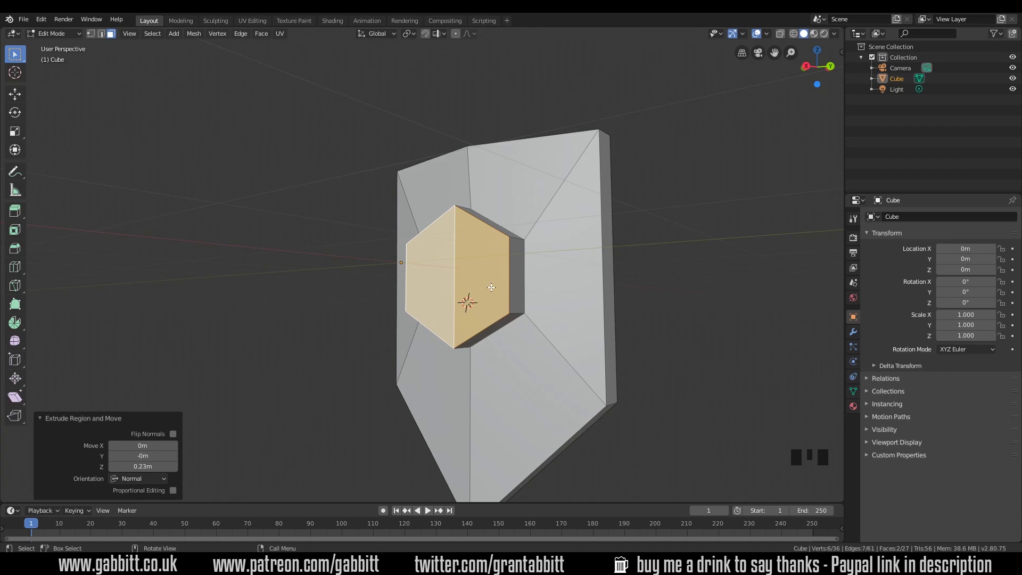
middle_drag(491, 288, 519, 239)
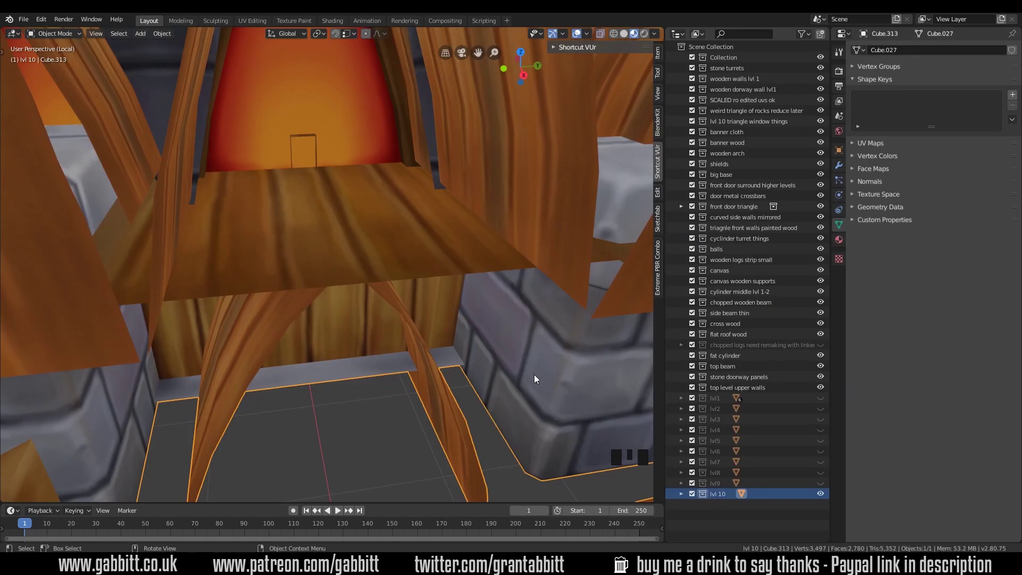
In Edit Mode, clear the selection and pick a single strip face of one stone block.
key(Tab)
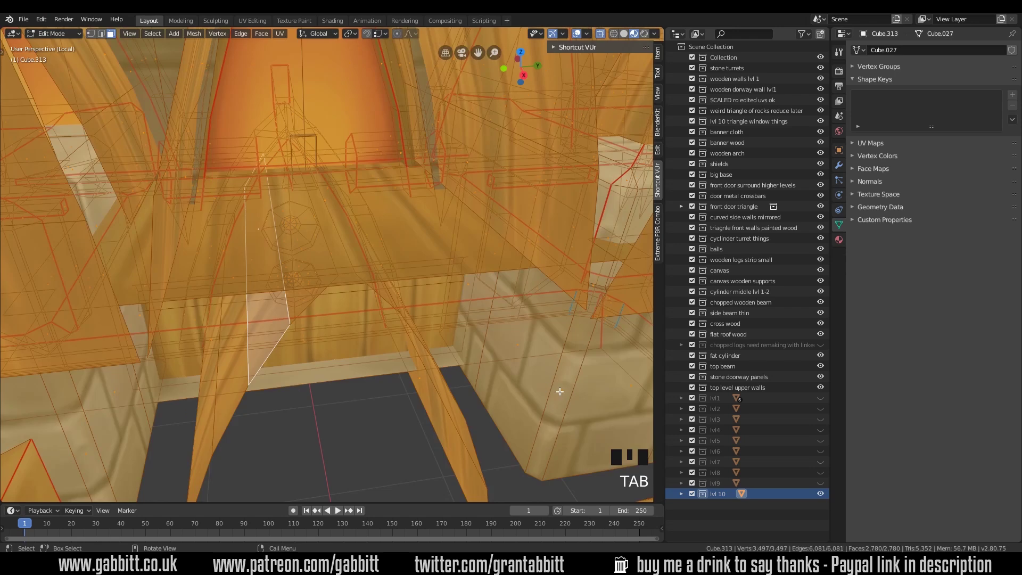
key(alt+a)
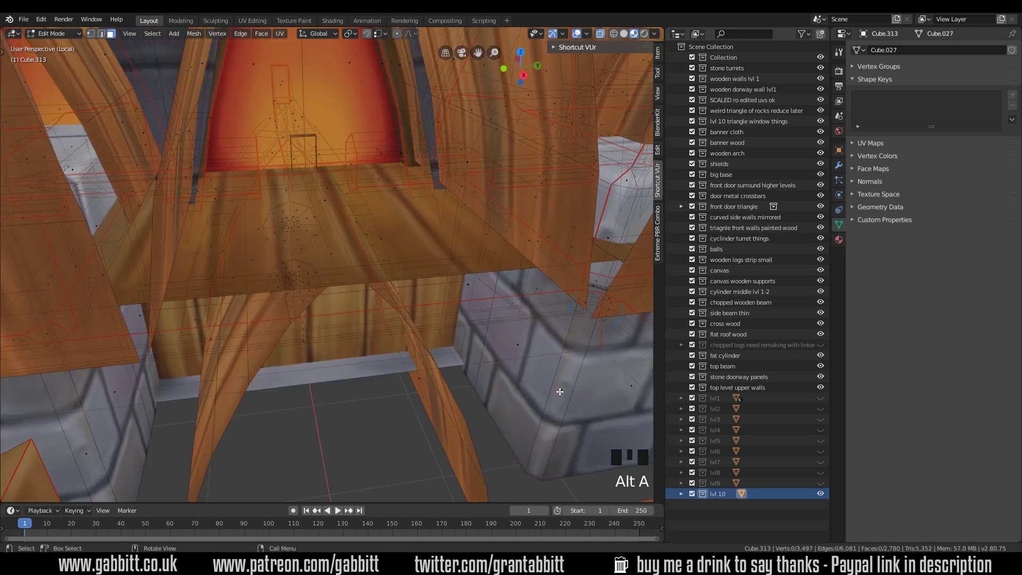
key(l)
middle_drag(365, 293, 133, 267)
scroll(484, 248, down, 3)
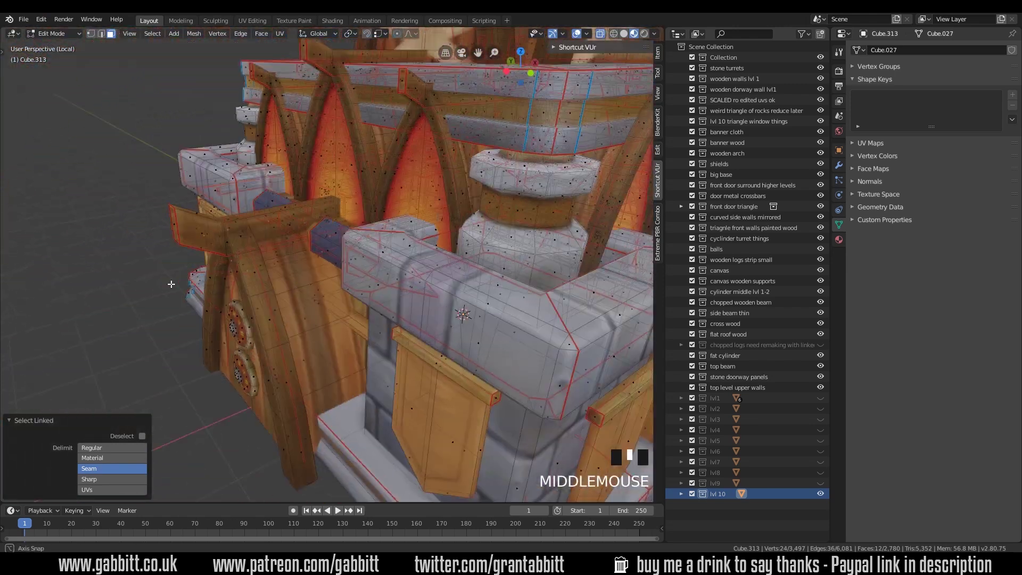
scroll(86, 264, up, 5)
scroll(85, 265, up, 2)
key(KP_Decimal)
key(ctrl+KP_Add)
key(ctrl+z)
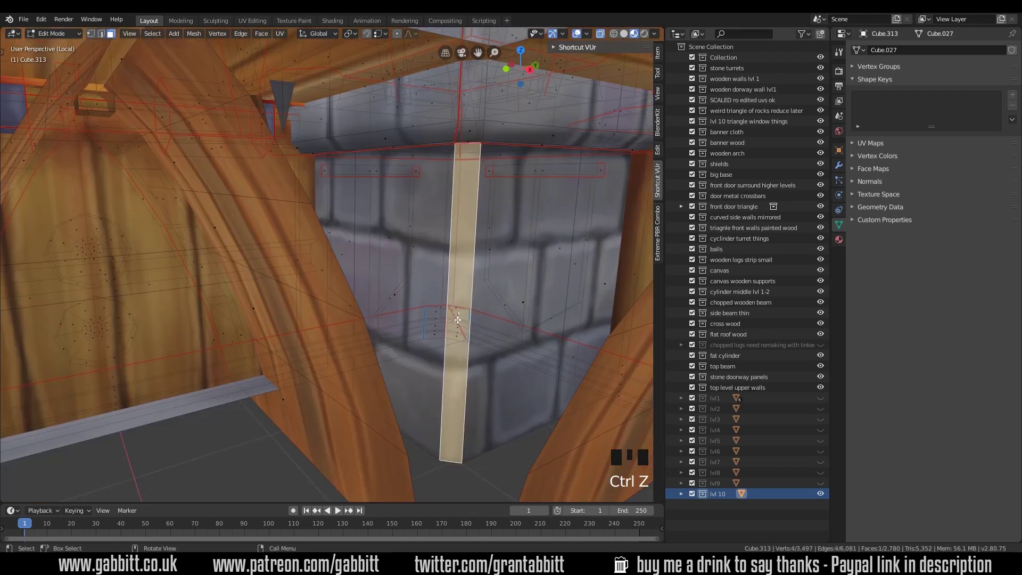
Grow the selection over the block's hidden faces, shrink it one step, and delete those faces.
middle_drag(479, 322, 464, 365)
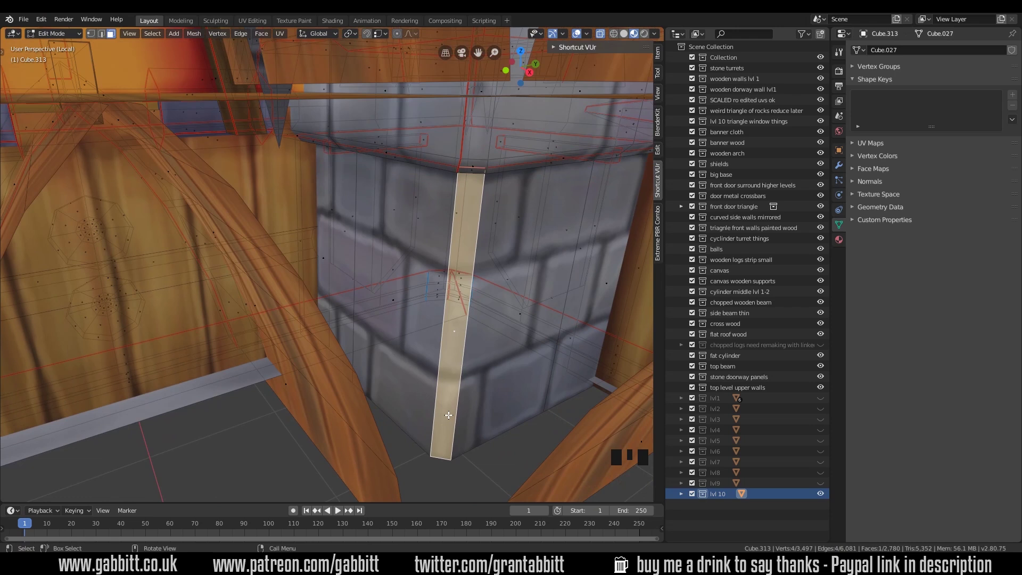
key(ctrl+KP_Add)
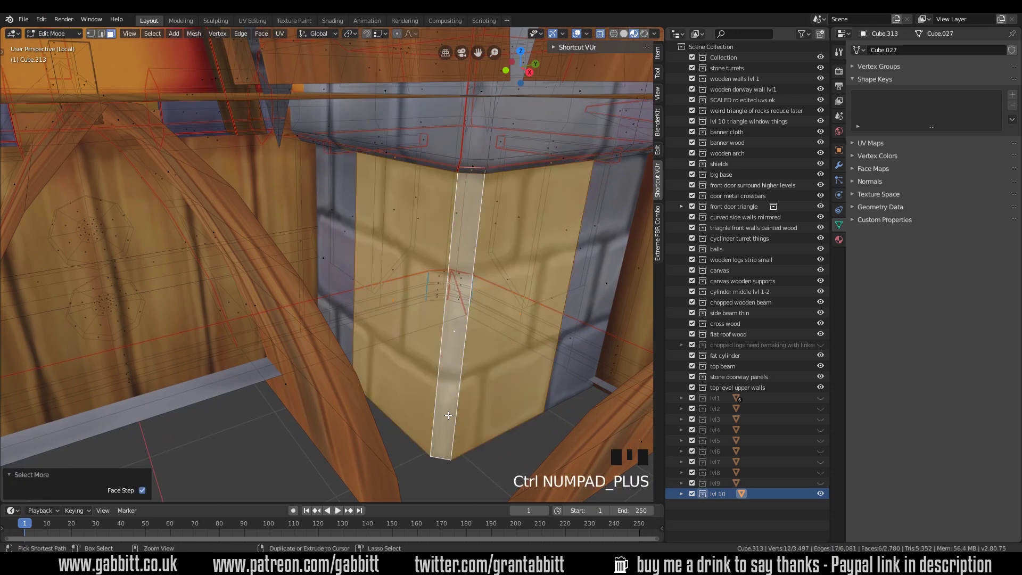
key(ctrl+KP_Add)
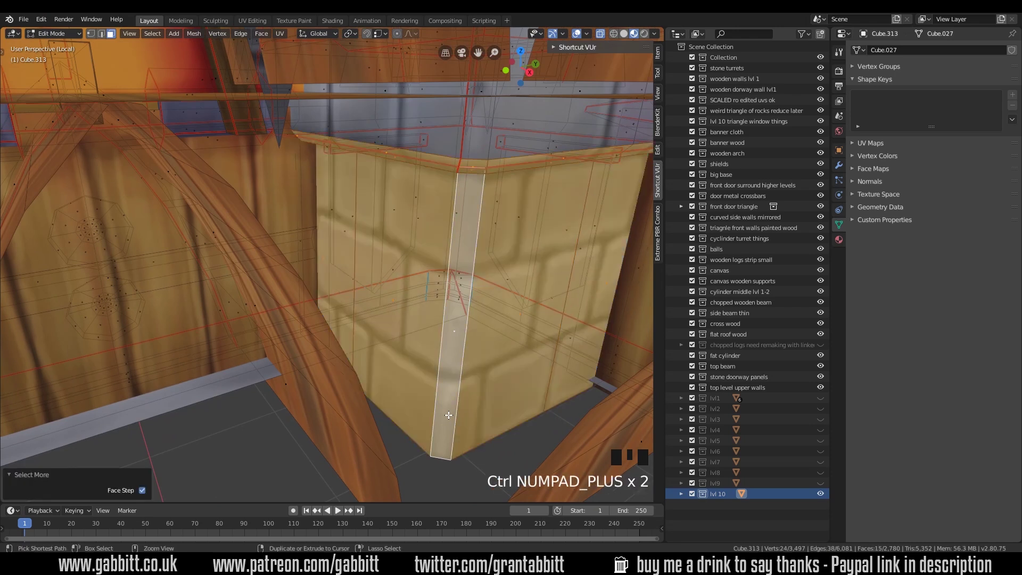
middle_drag(364, 325, 283, 286)
scroll(141, 234, down, 2)
middle_drag(155, 231, 231, 240)
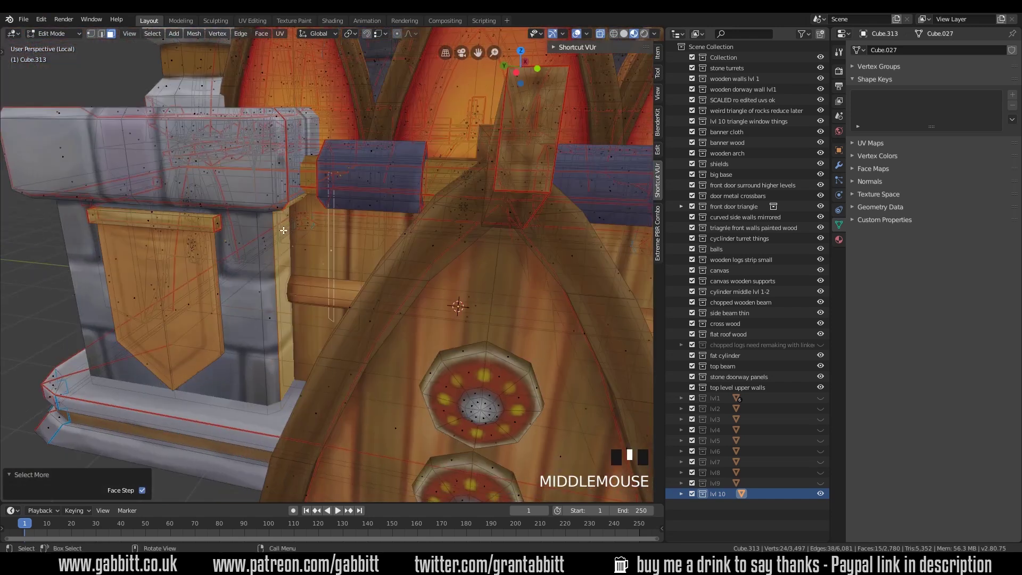
middle_drag(283, 297, 137, 318)
key(ctrl+KP_Subtract)
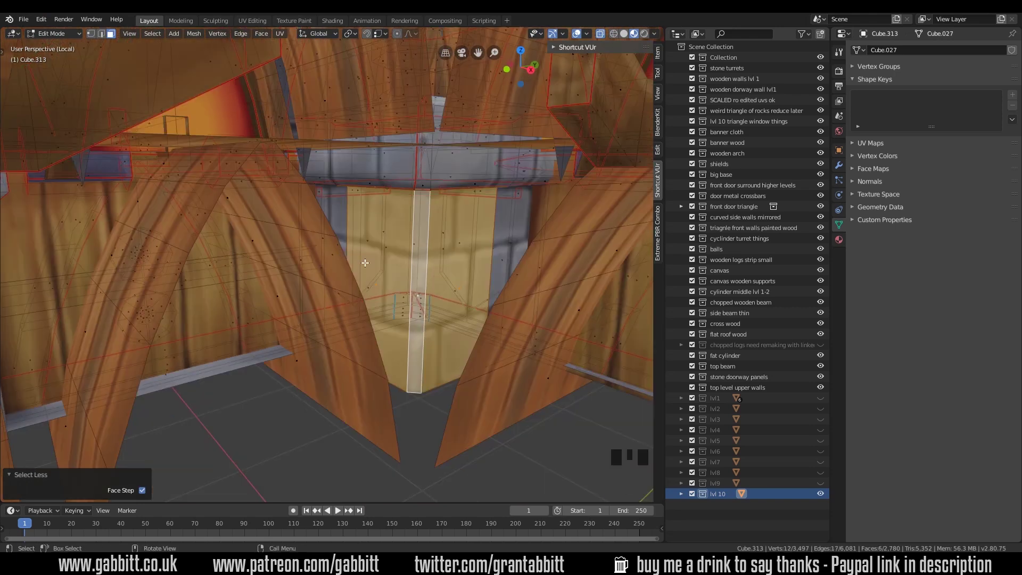
key(Delete)
click(366, 263)
Delete 6 hidden faces behind the wooden beams, grown from a small face and shrunk from 17.
middle_drag(365, 263, 442, 221)
click(443, 221)
key(ctrl+KP_Add)
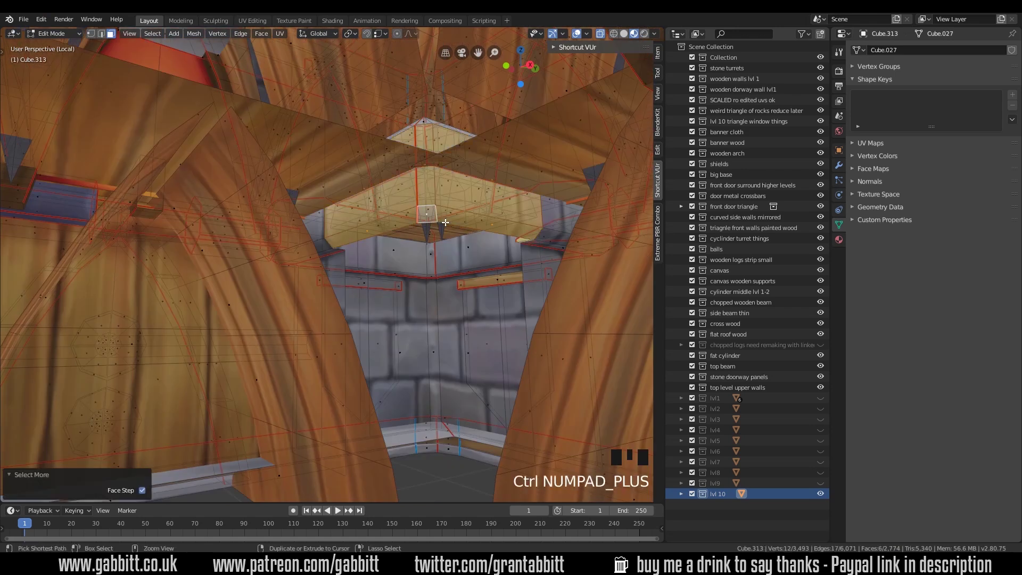
key(ctrl+KP_Add)
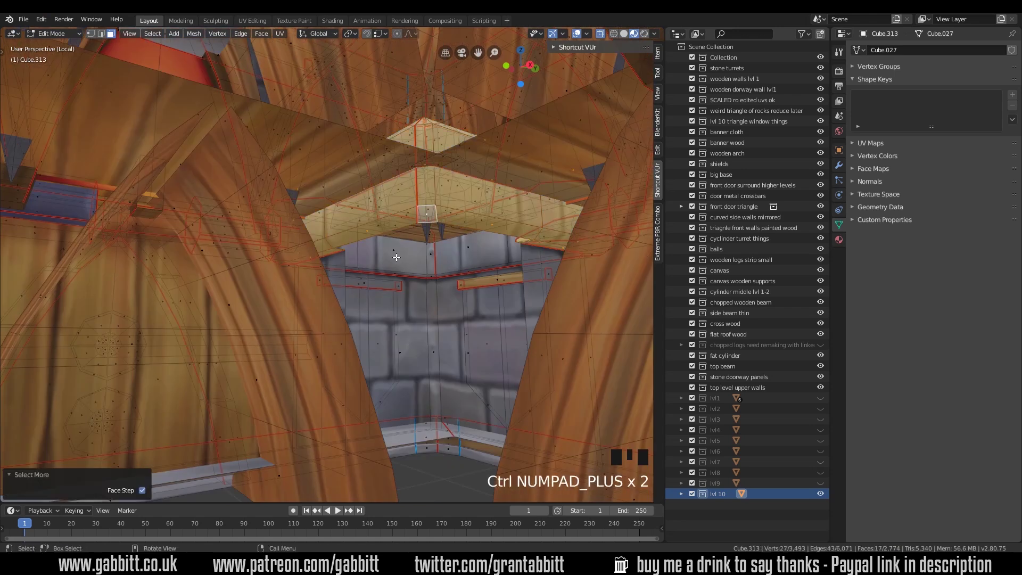
middle_drag(445, 222, 526, 297)
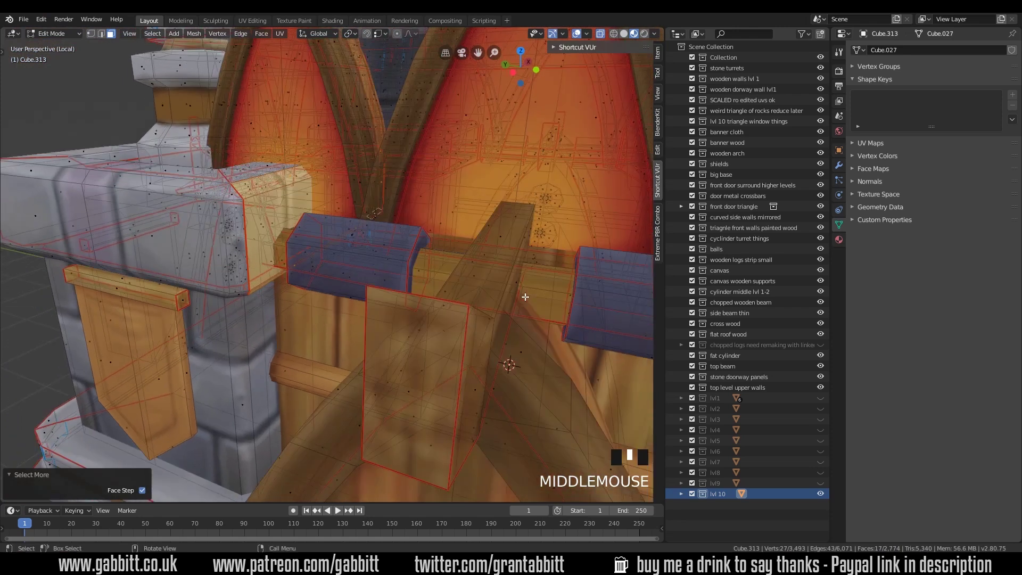
key(ctrl+KP_Subtract)
middle_drag(499, 207, 279, 169)
key(Delete)
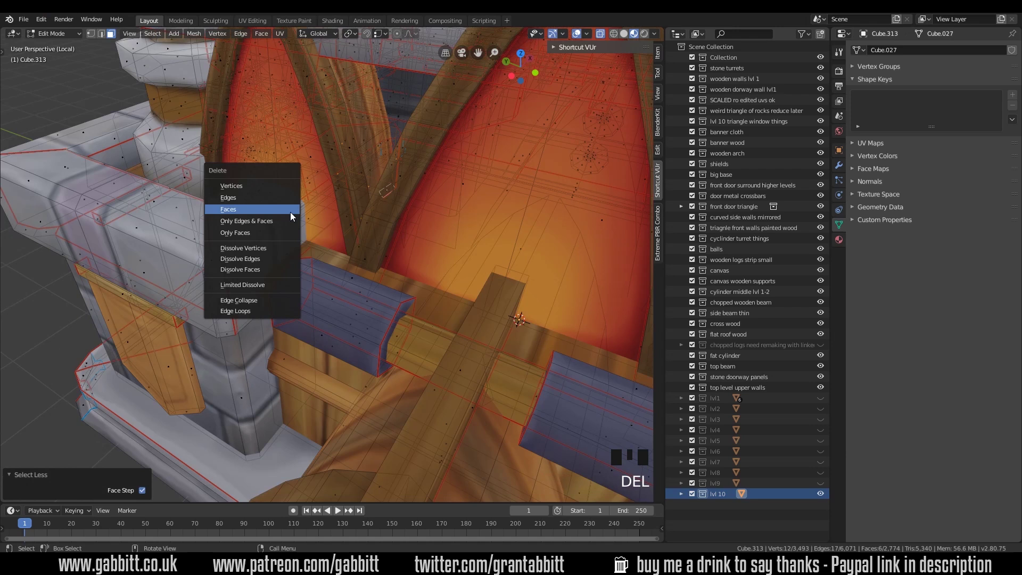
click(288, 212)
Grow a triangle inside the opening to 5 hidden faces and delete them.
middle_drag(287, 212, 438, 238)
click(428, 200)
key(ctrl+KP_Add)
key(Delete)
click(437, 245)
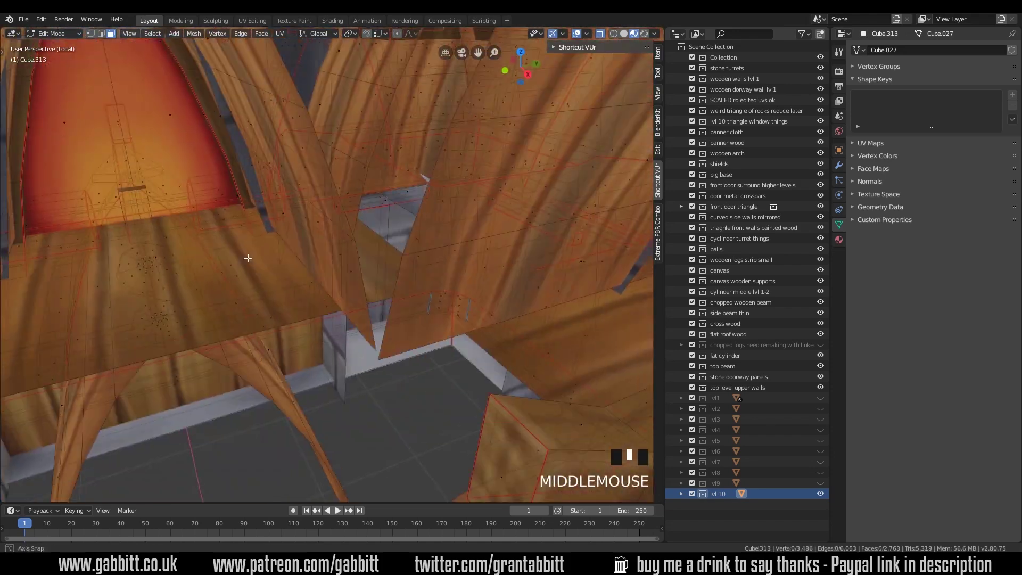
middle_drag(248, 258, 354, 217)
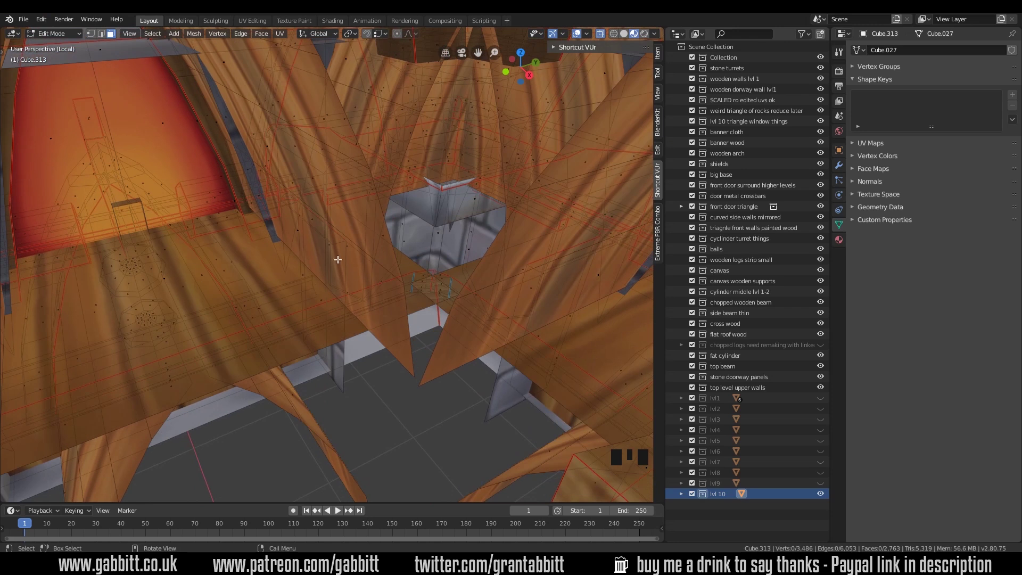
scroll(338, 259, down, 7)
middle_drag(337, 259, 379, 300)
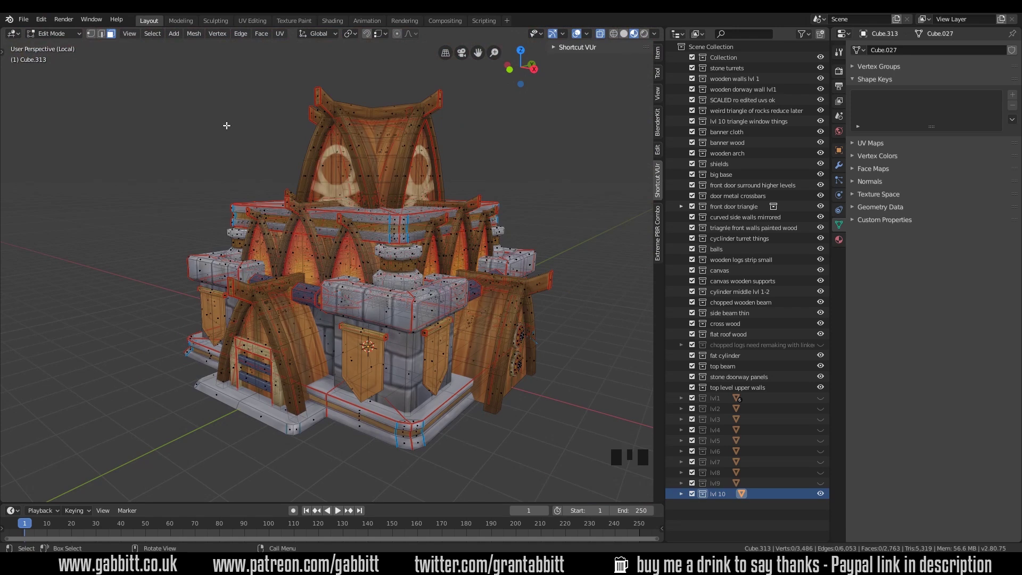
click(23, 19)
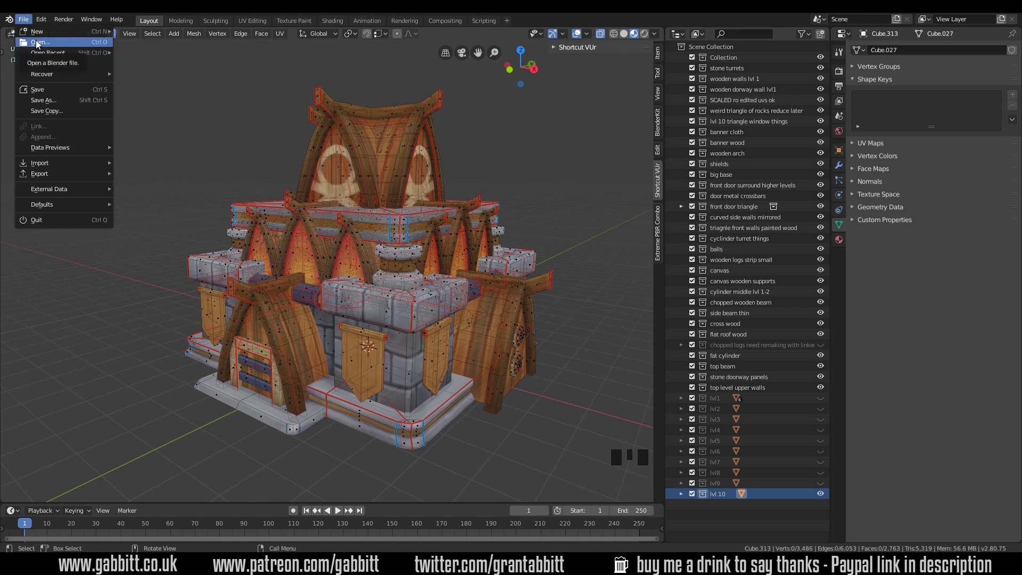
click(37, 42)
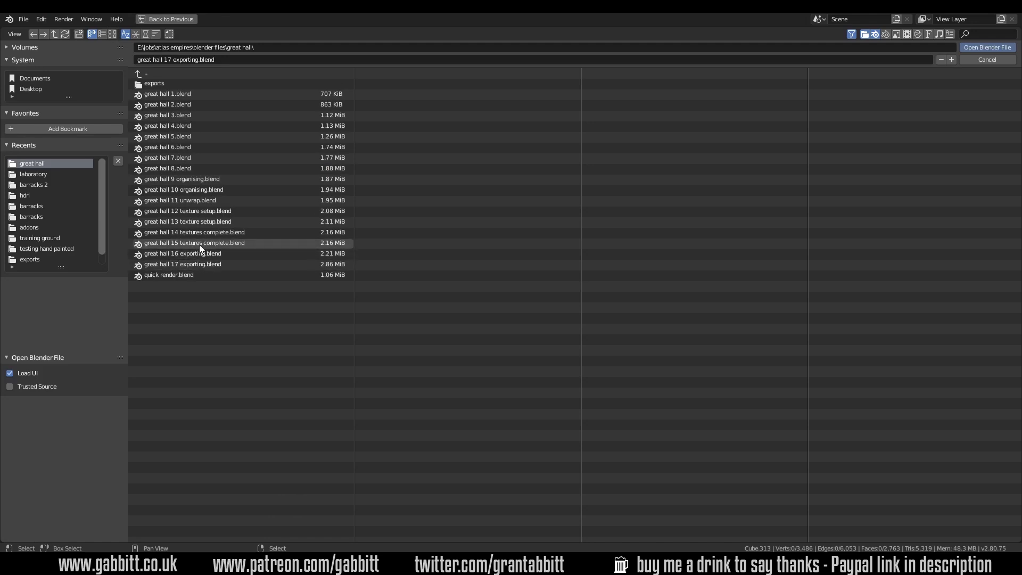
double_click(193, 245)
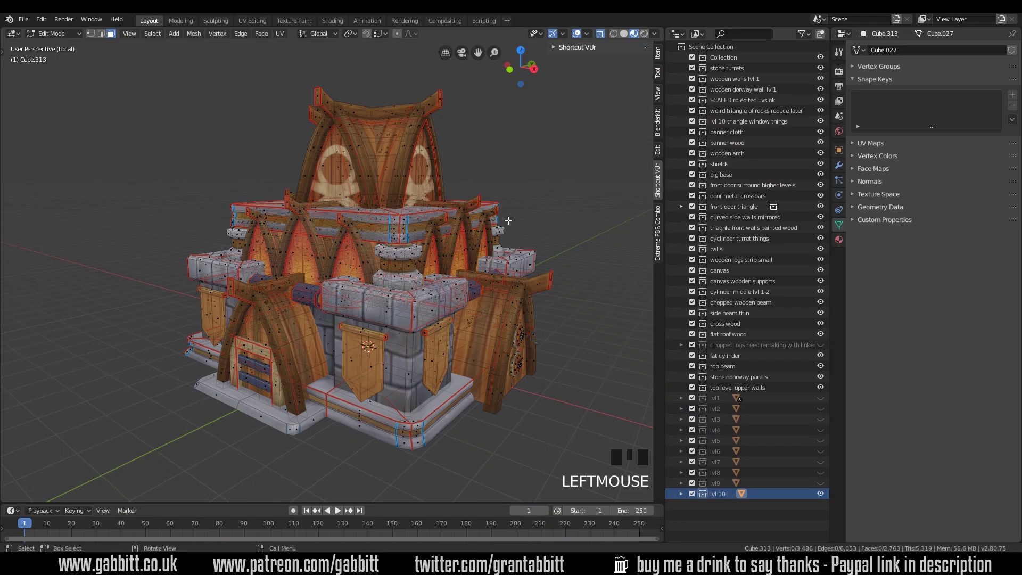